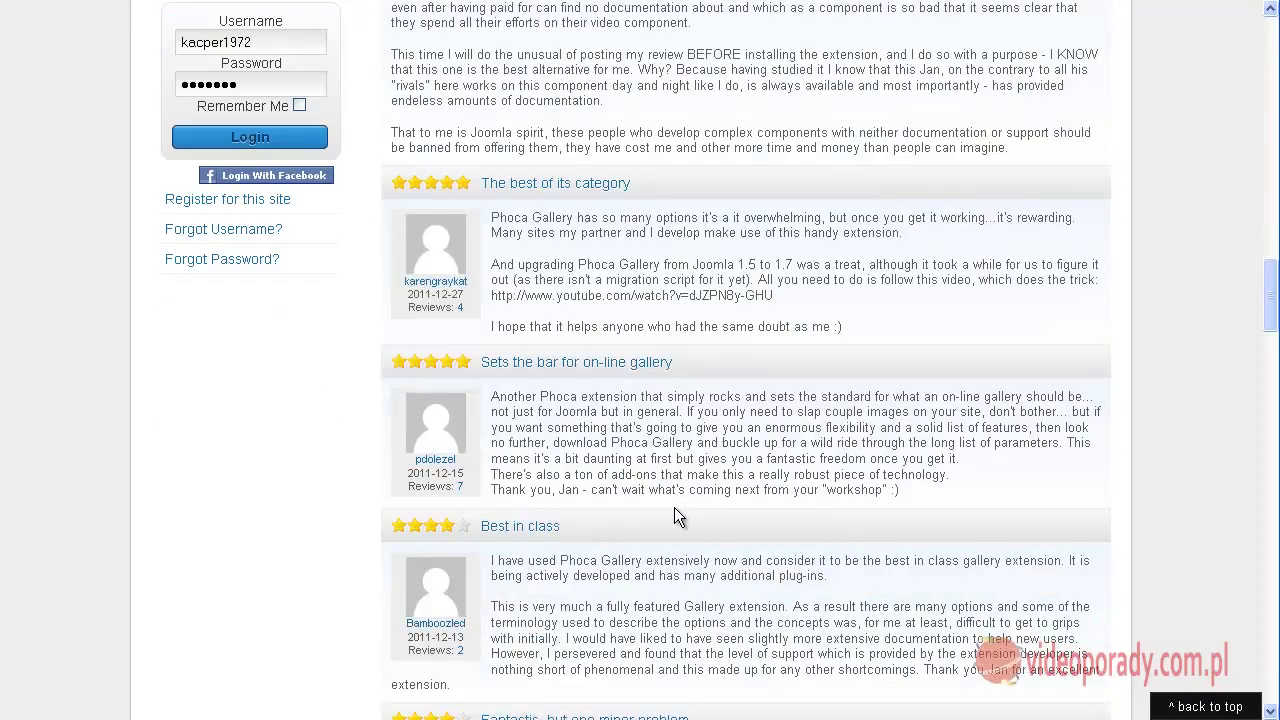
# Open the developer's download page for the Phoca Gallery extension.
pyautogui.scroll(15, 674, 507)
pyautogui.scroll(1, 684, 485)
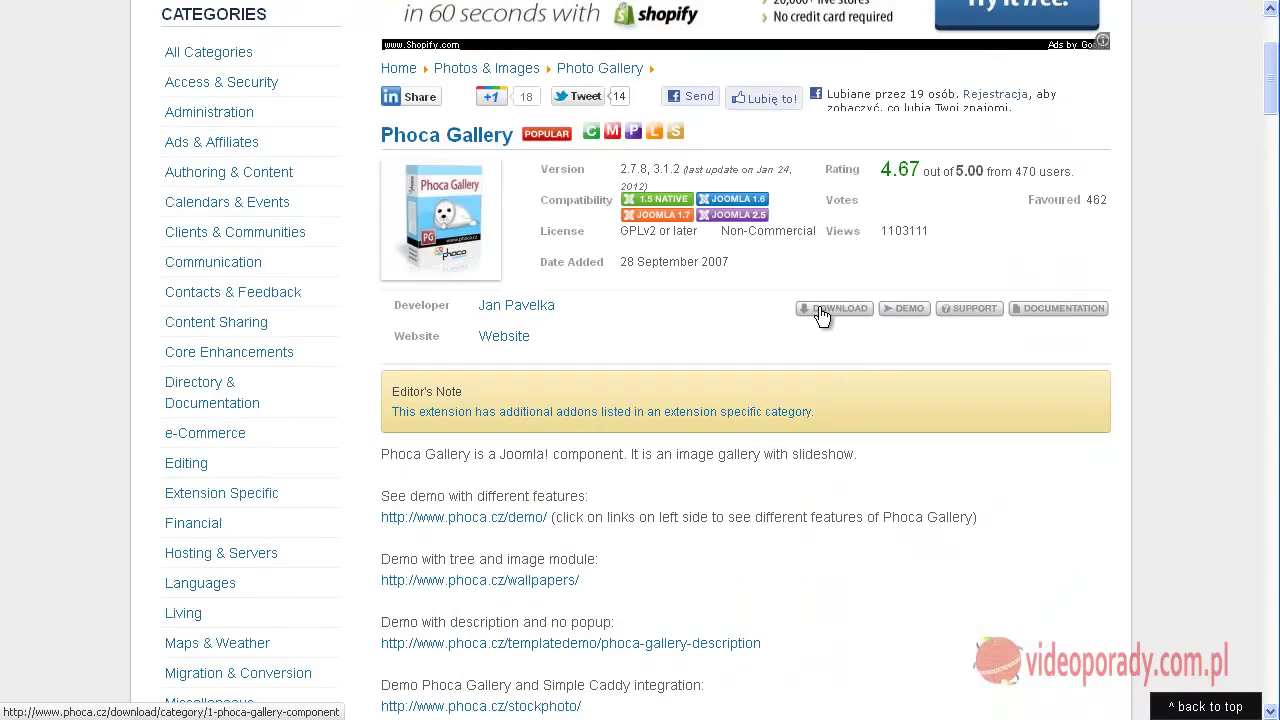
pyautogui.click(821, 314)
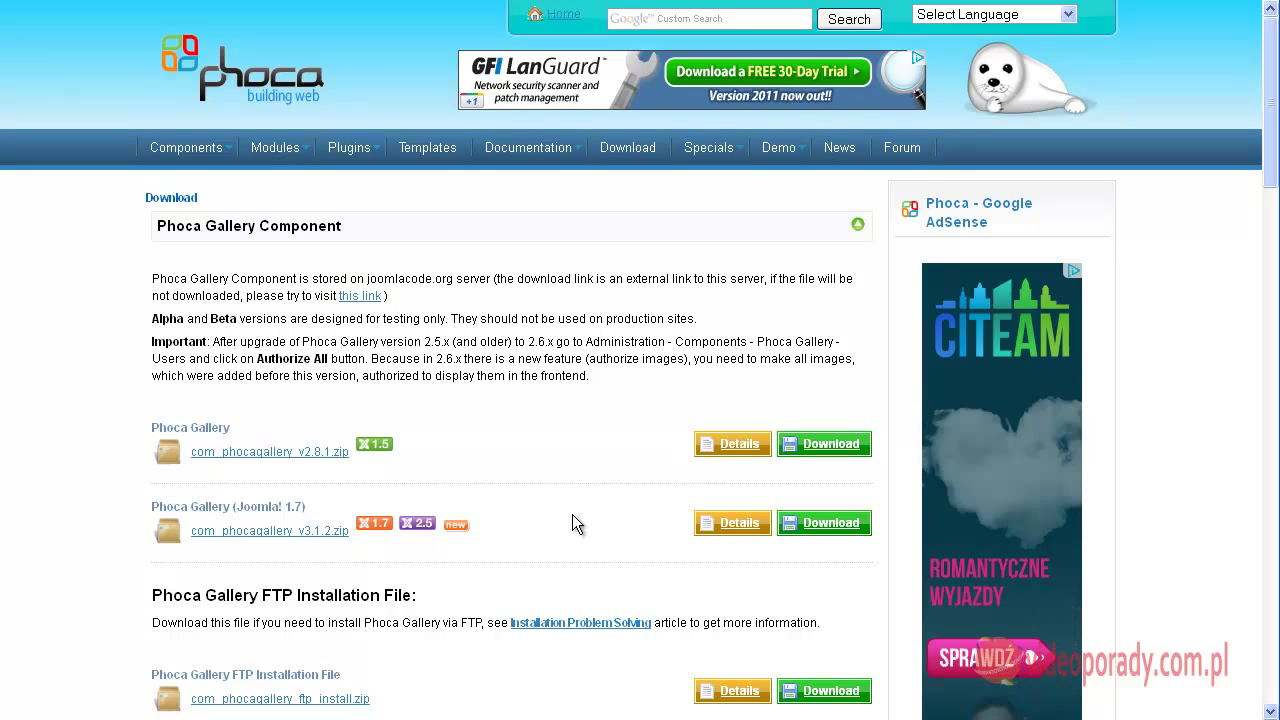
# Download com_phocagallery_v3.1.2.zip for Joomla 1.7 and save it in the pliki joomla folder.
pyautogui.scroll(-4, 572, 514)
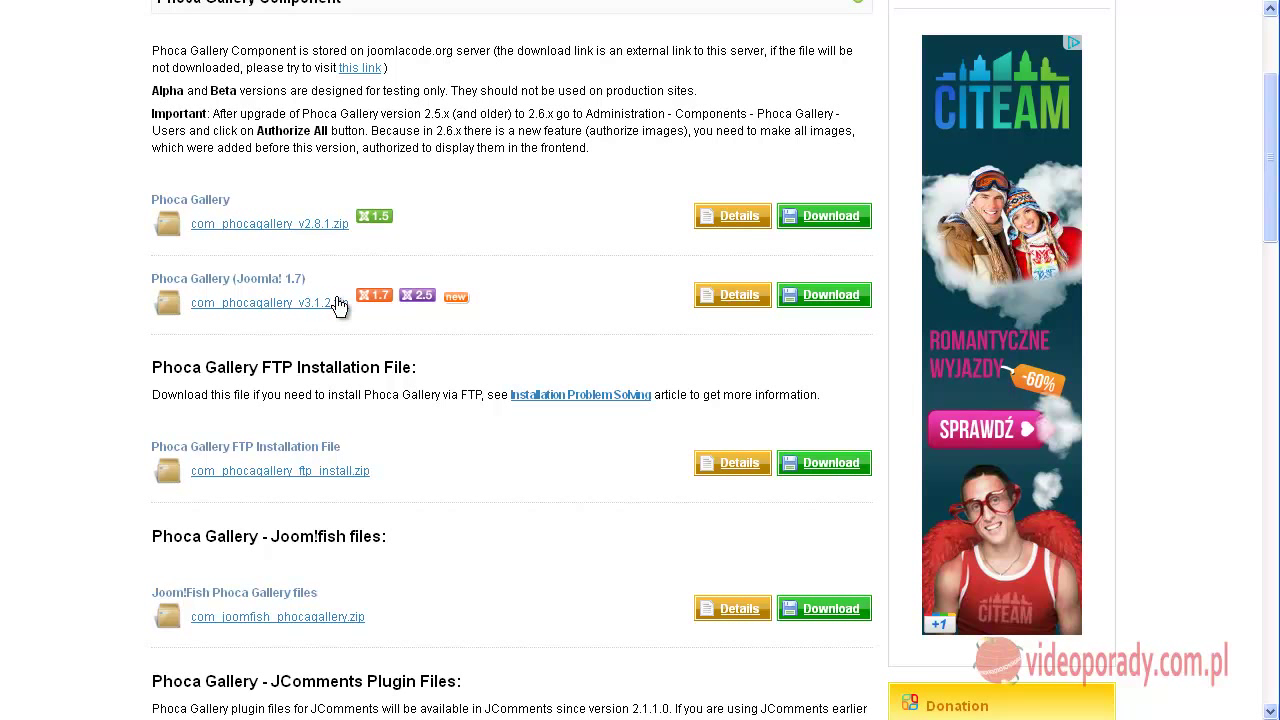
pyautogui.click(818, 301)
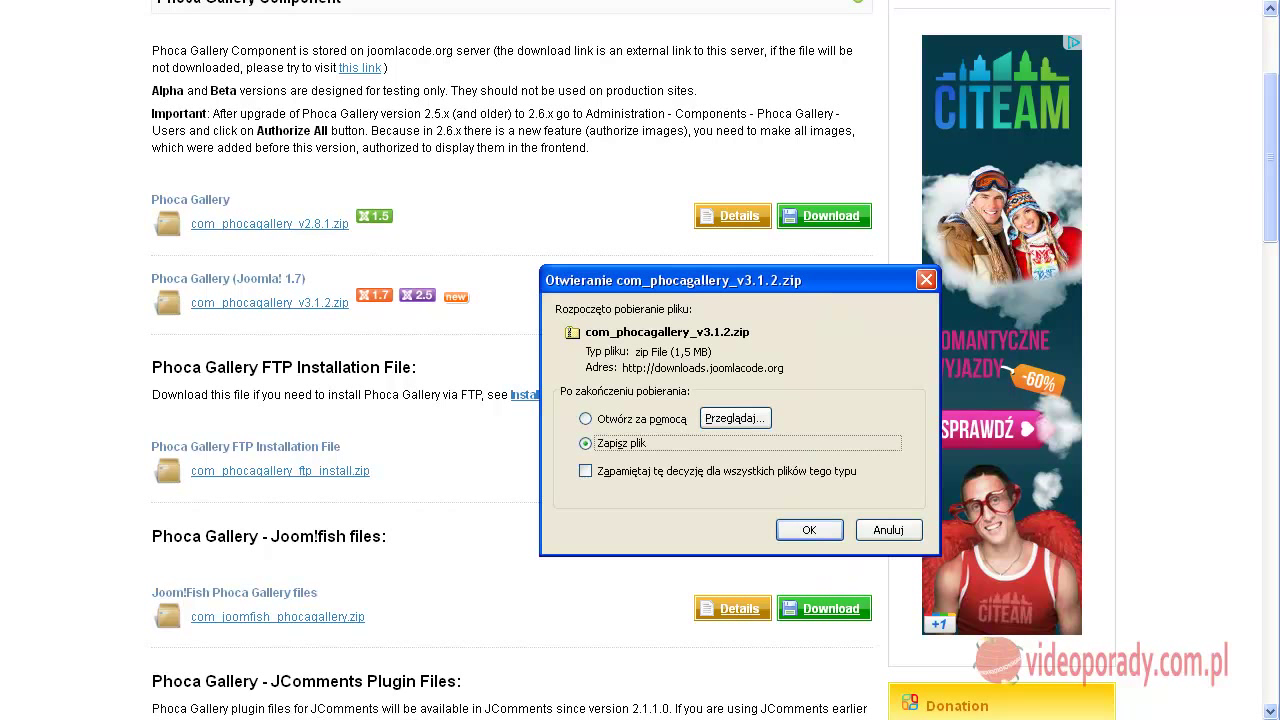
pyautogui.click(809, 529)
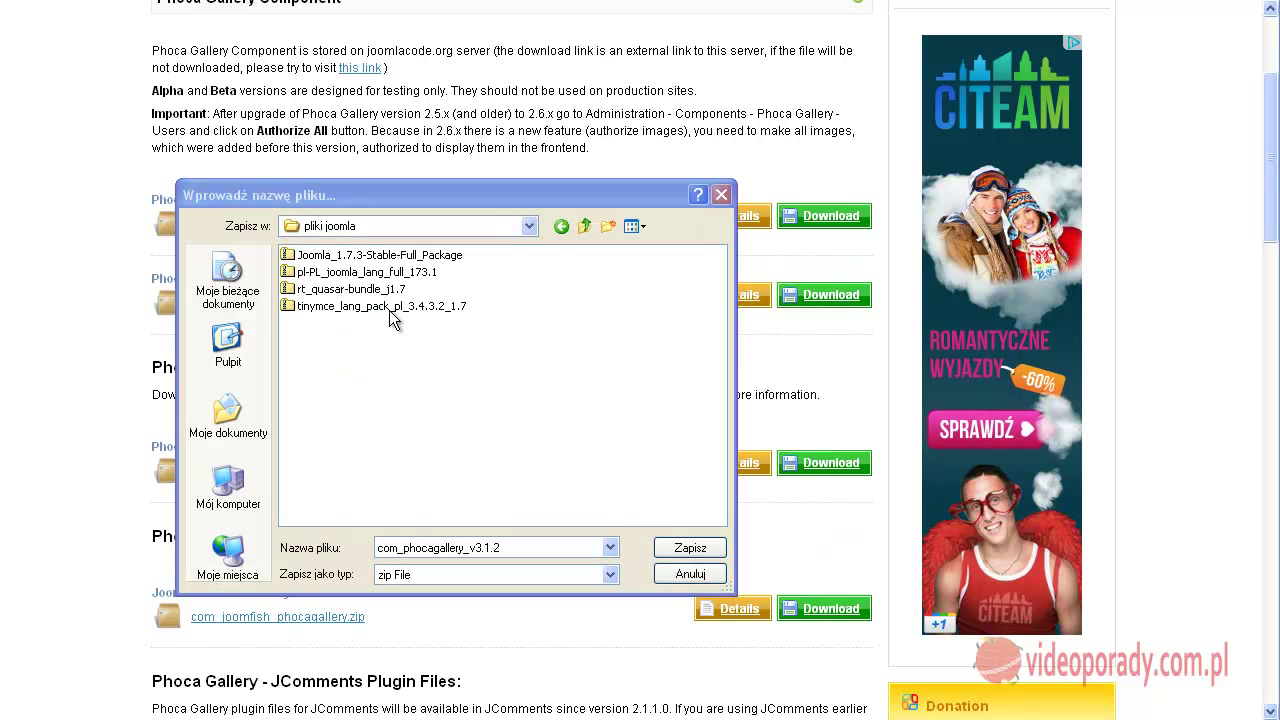
pyautogui.click(704, 548)
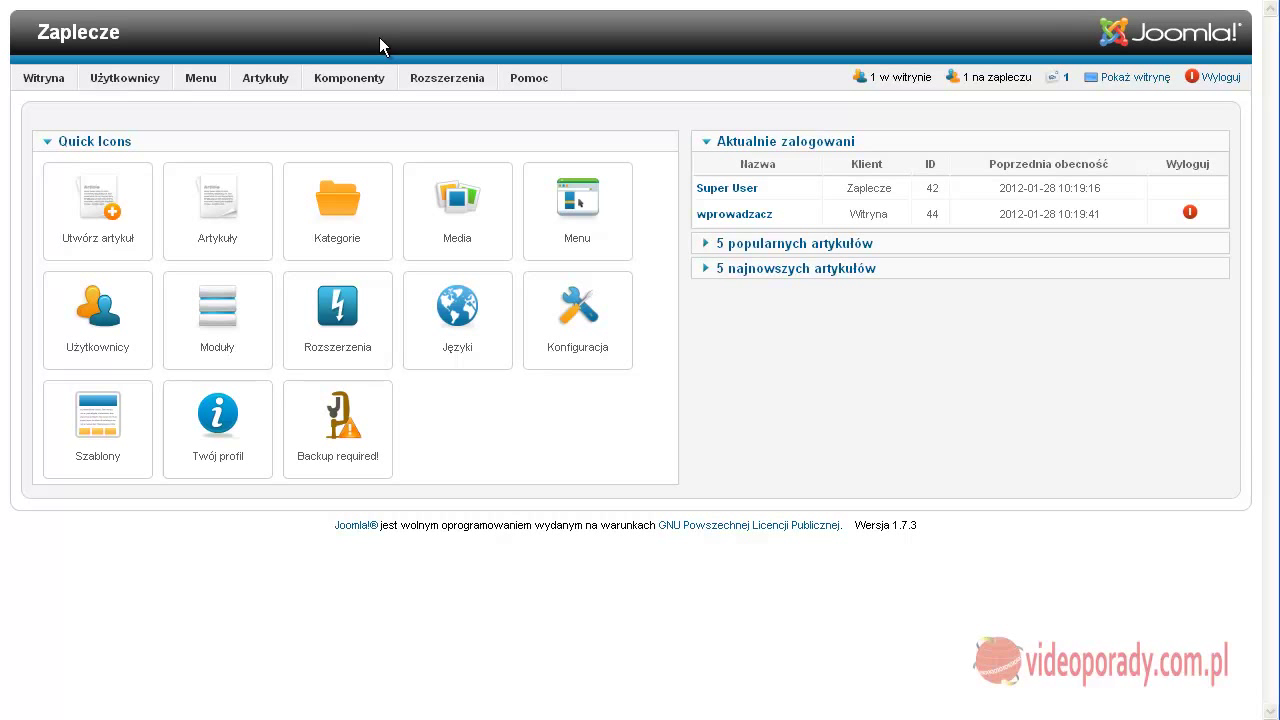
# Switch to the Joomla administrator and install the com_phocagallery_v3.1.2 package from the pliki joomla folder.
pyautogui.moveTo(443, 77)
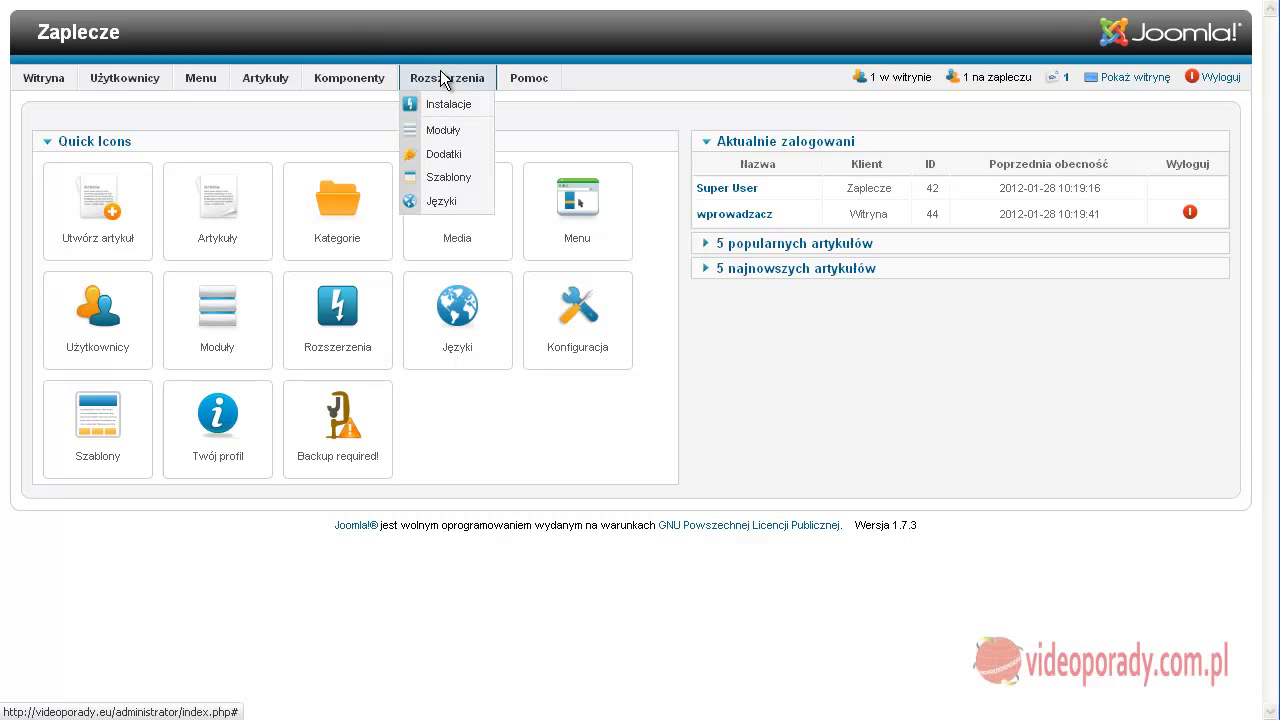
pyautogui.click(443, 112)
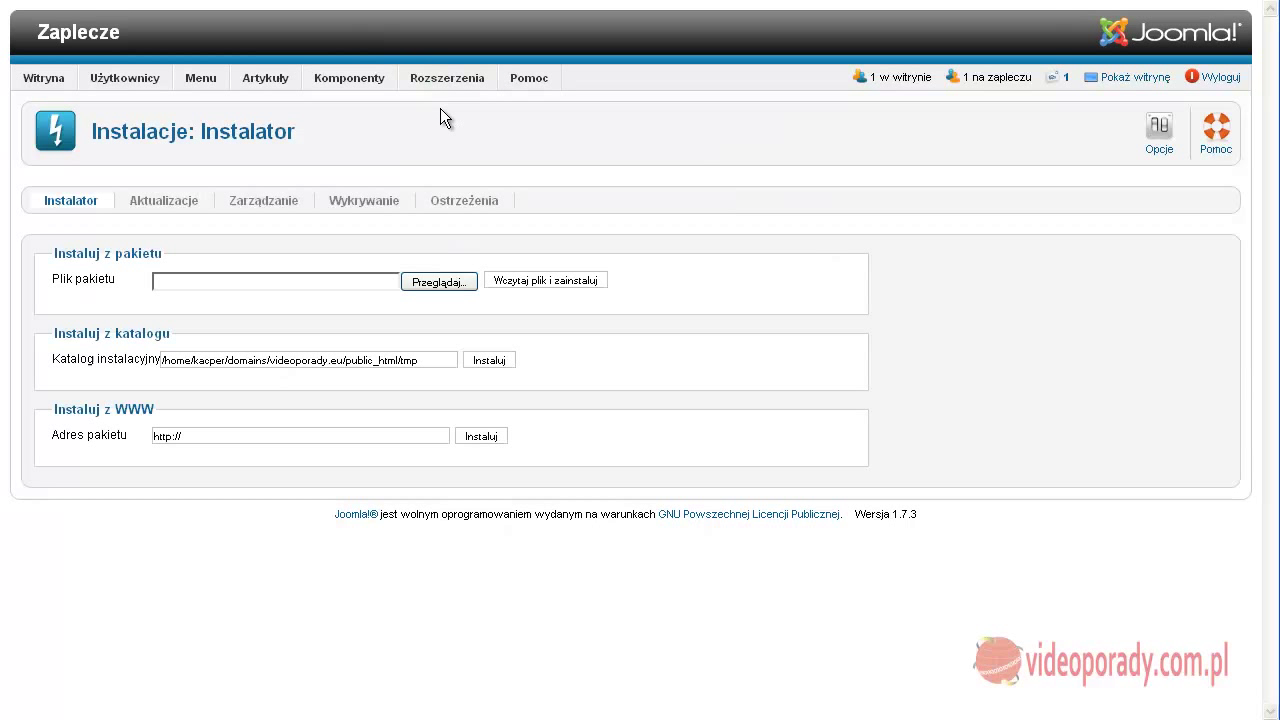
pyautogui.click(439, 282)
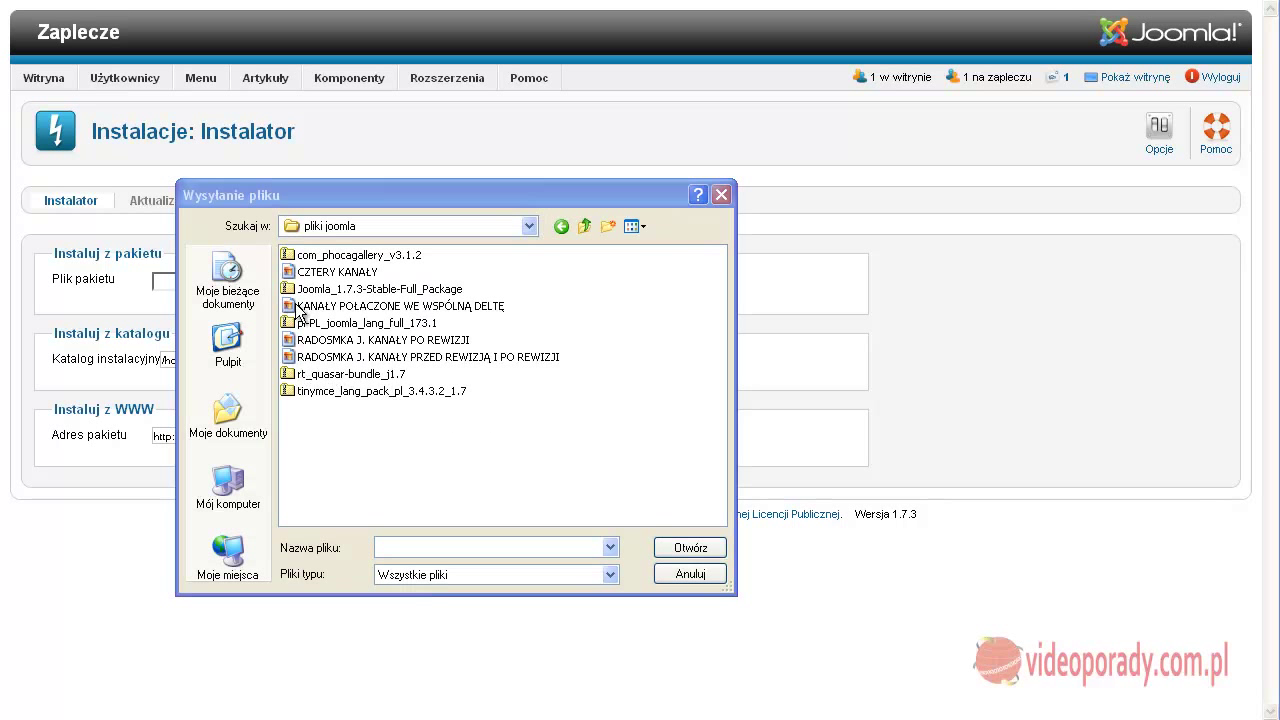
pyautogui.click(312, 257)
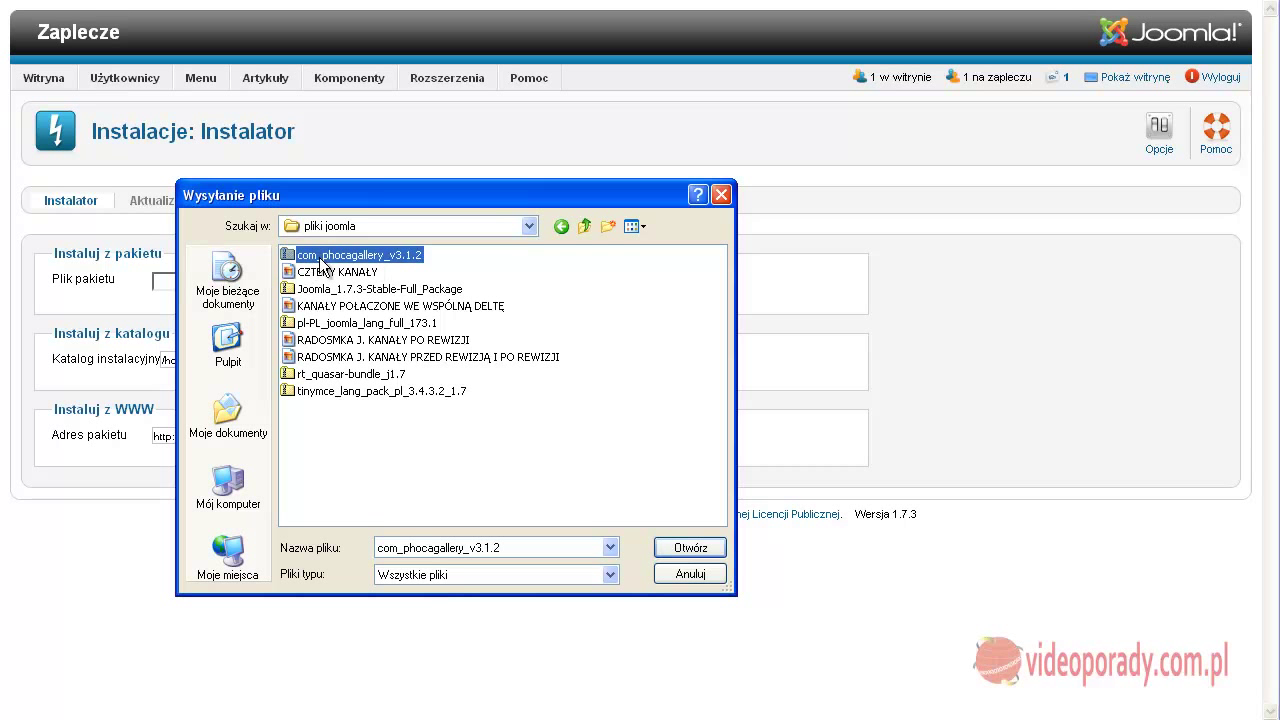
pyautogui.click(684, 550)
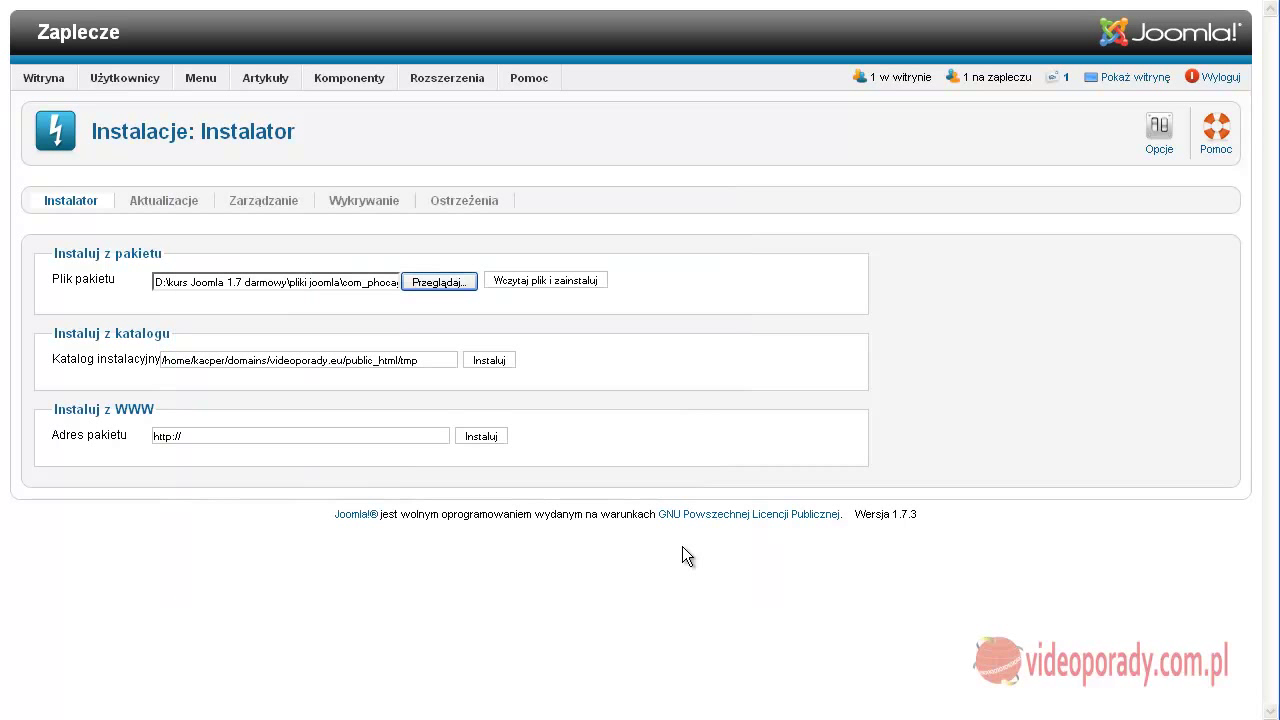
pyautogui.click(532, 285)
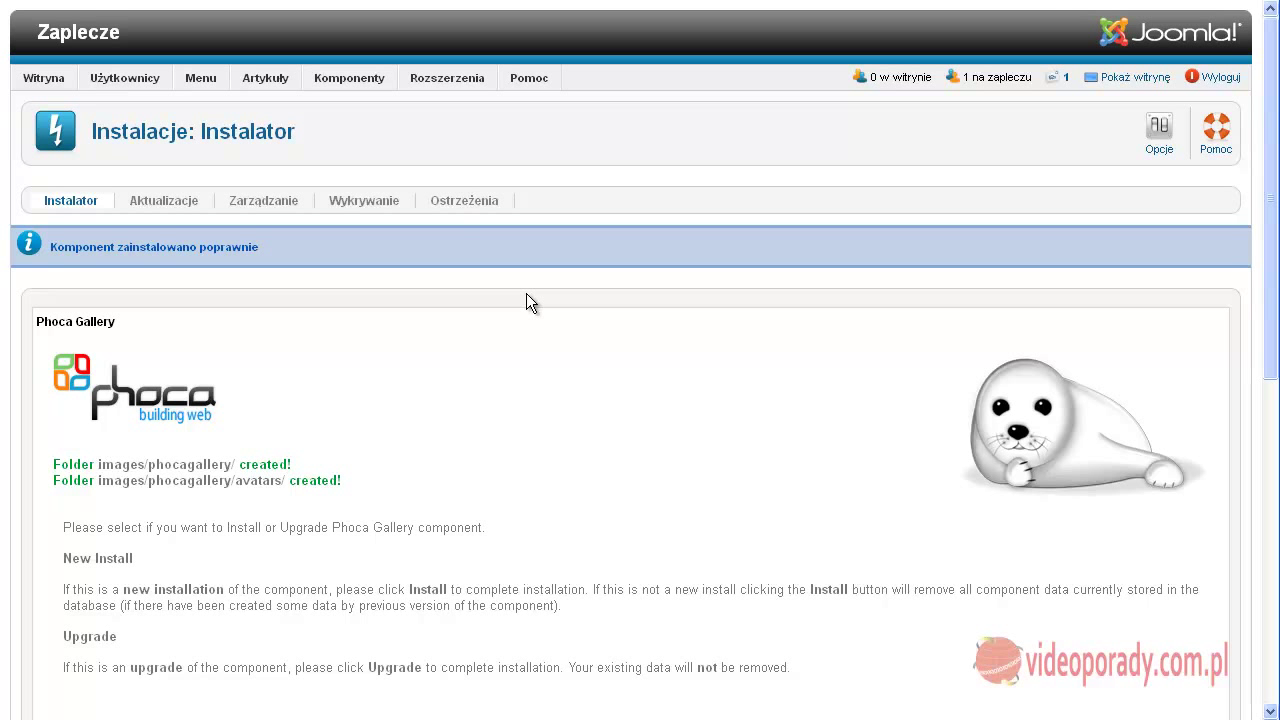
# Look over the Phoca Gallery installation page and open the component's control panel.
pyautogui.scroll(-5, 557, 368)
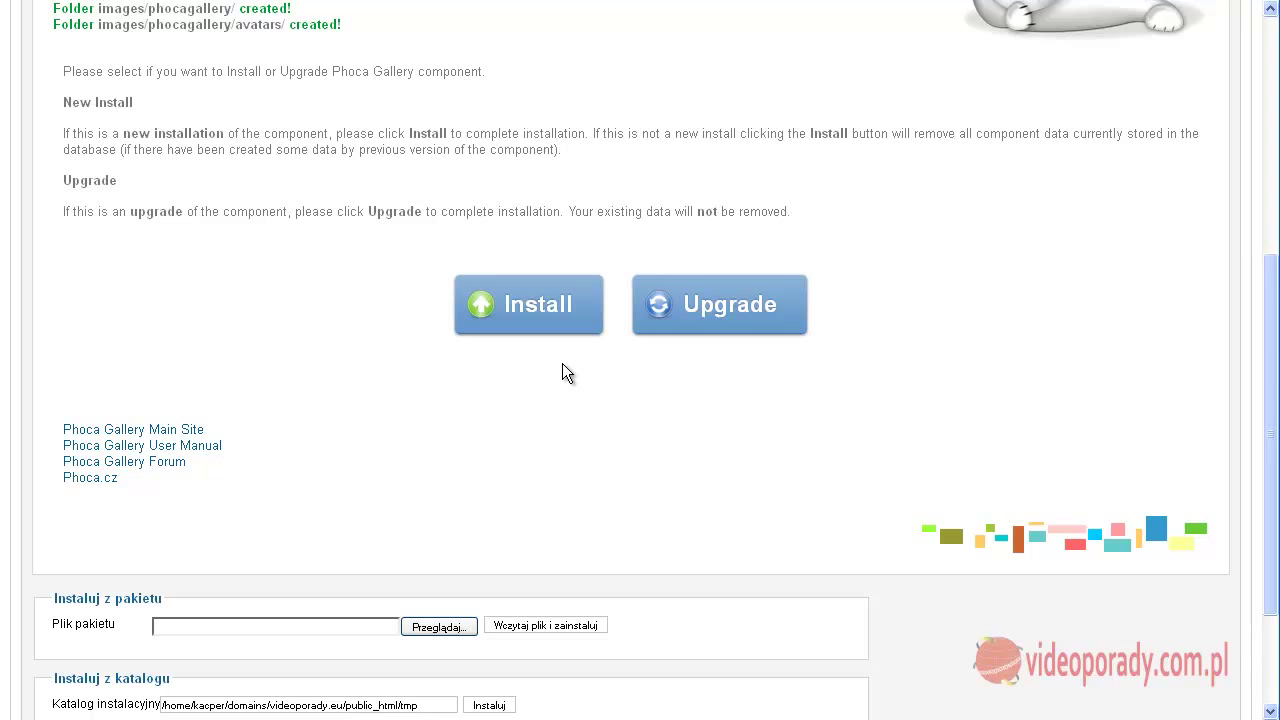
pyautogui.scroll(-2, 562, 375)
pyautogui.scroll(7, 561, 375)
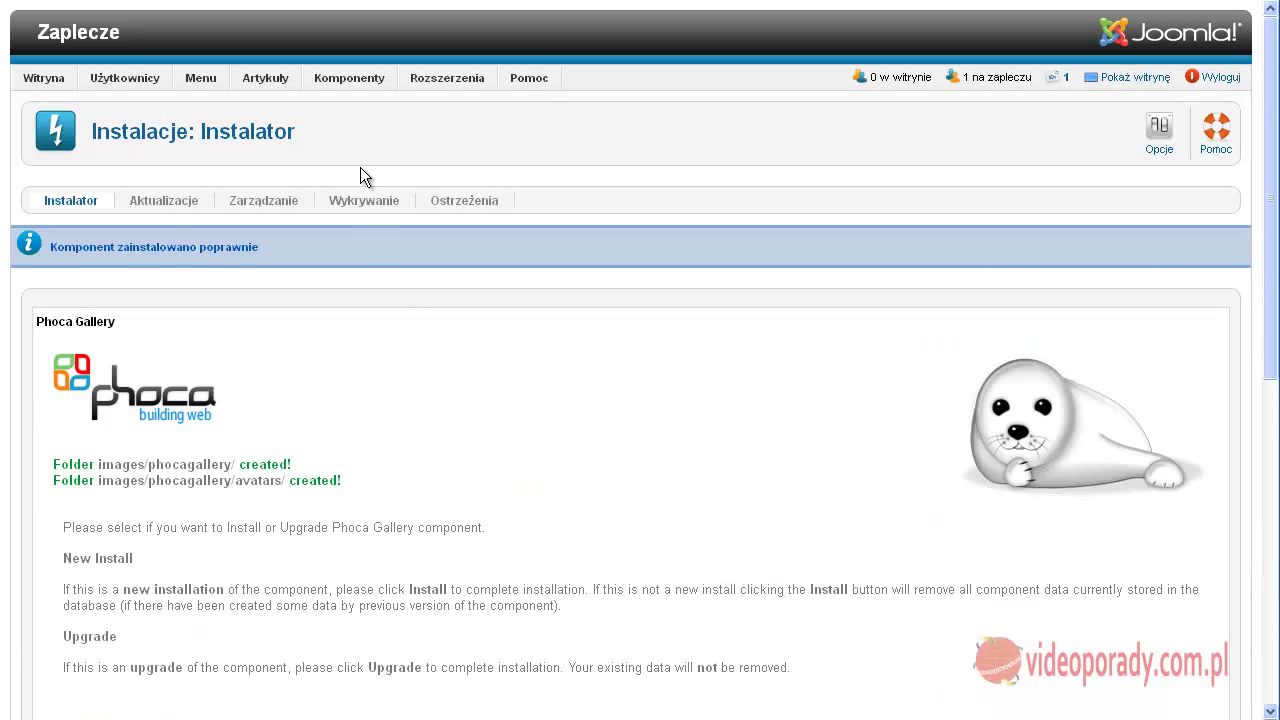
pyautogui.moveTo(364, 79)
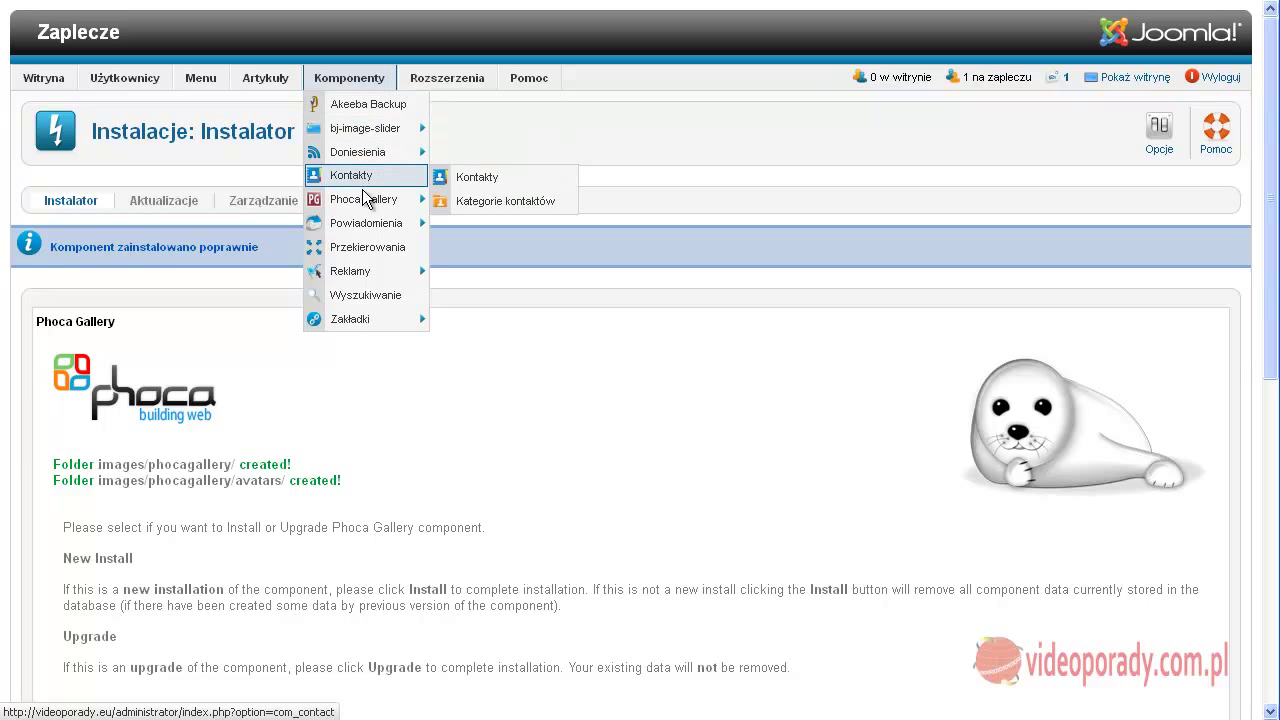
pyautogui.moveTo(366, 202)
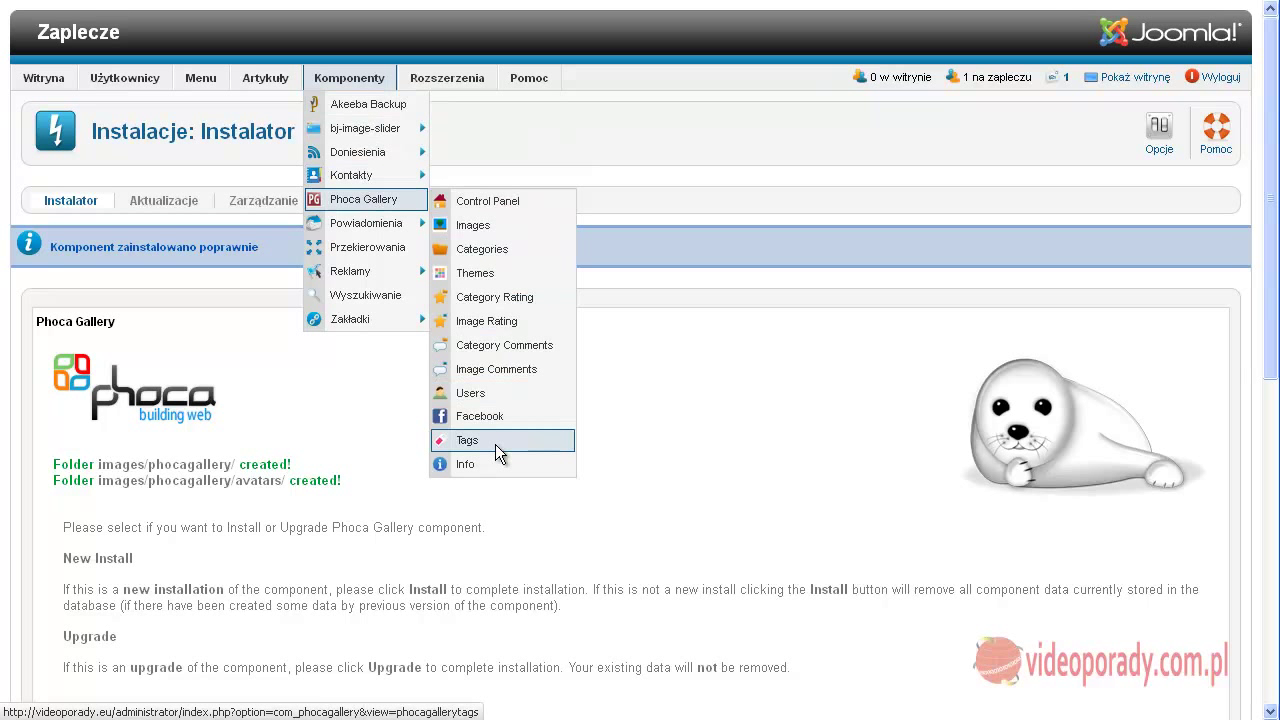
pyautogui.click(400, 208)
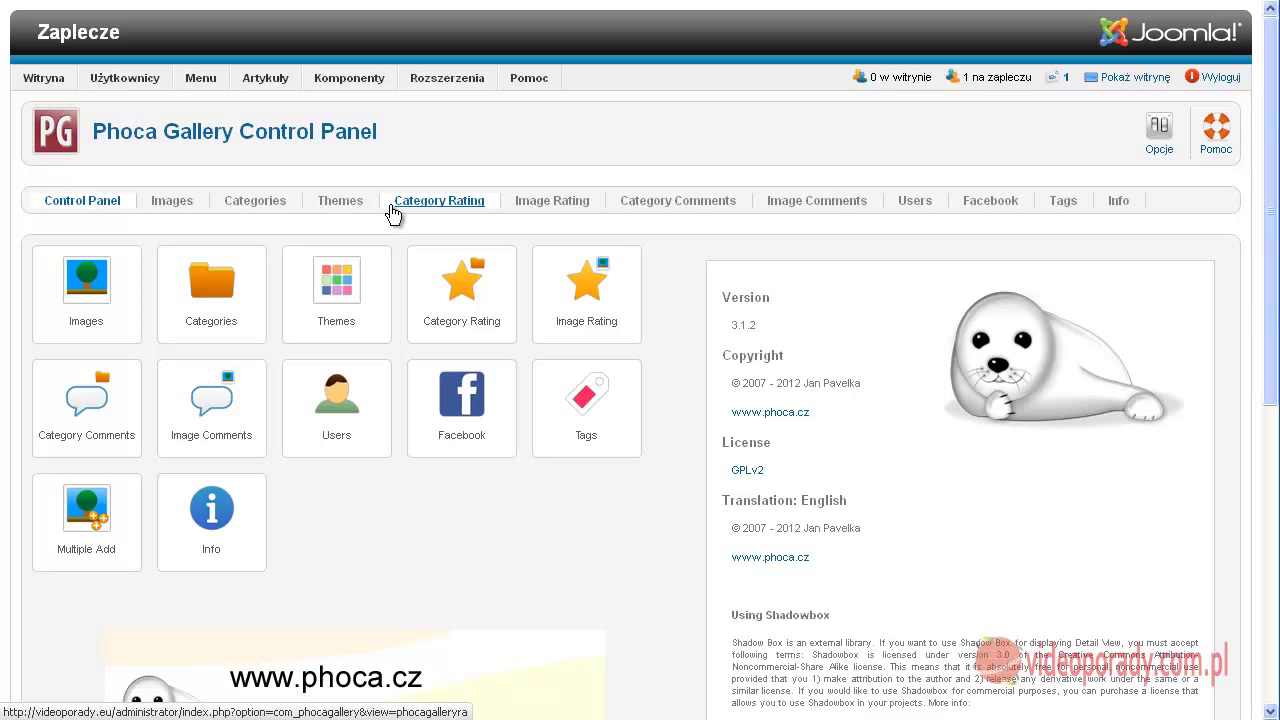
# Review the group permissions in the Phoca Gallery options and close them without saving.
pyautogui.click(1157, 130)
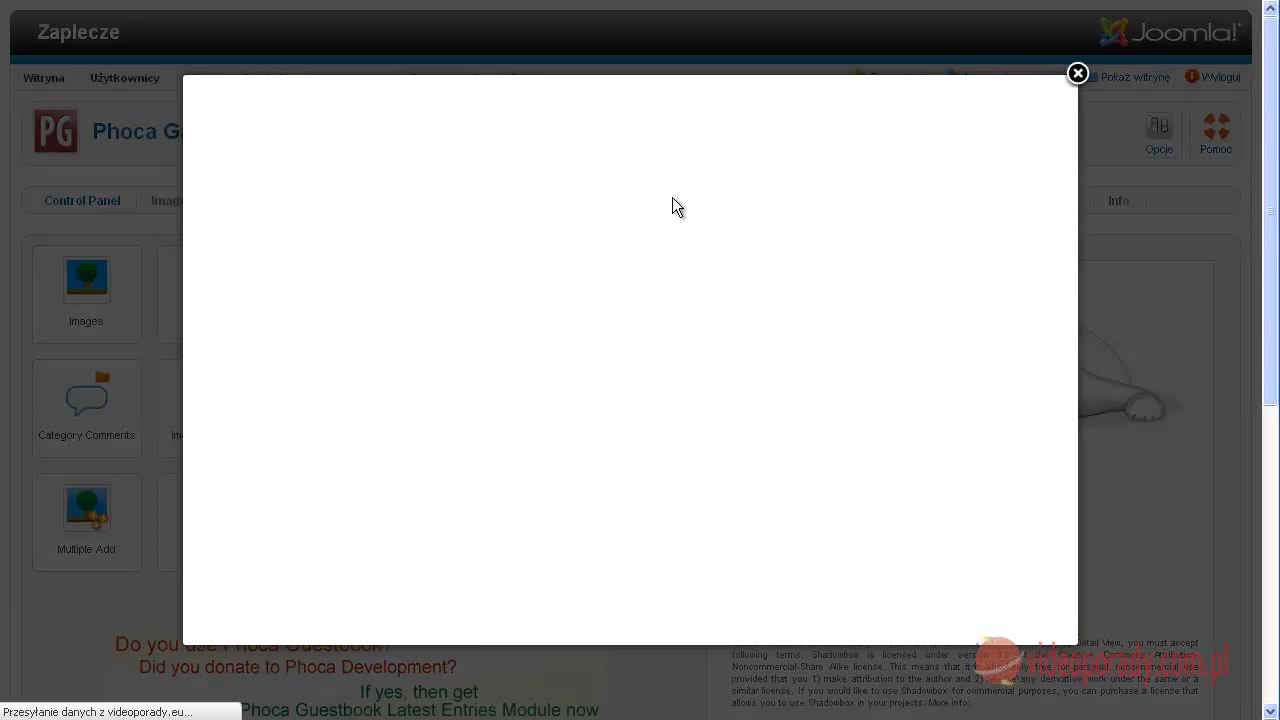
pyautogui.click(452, 169)
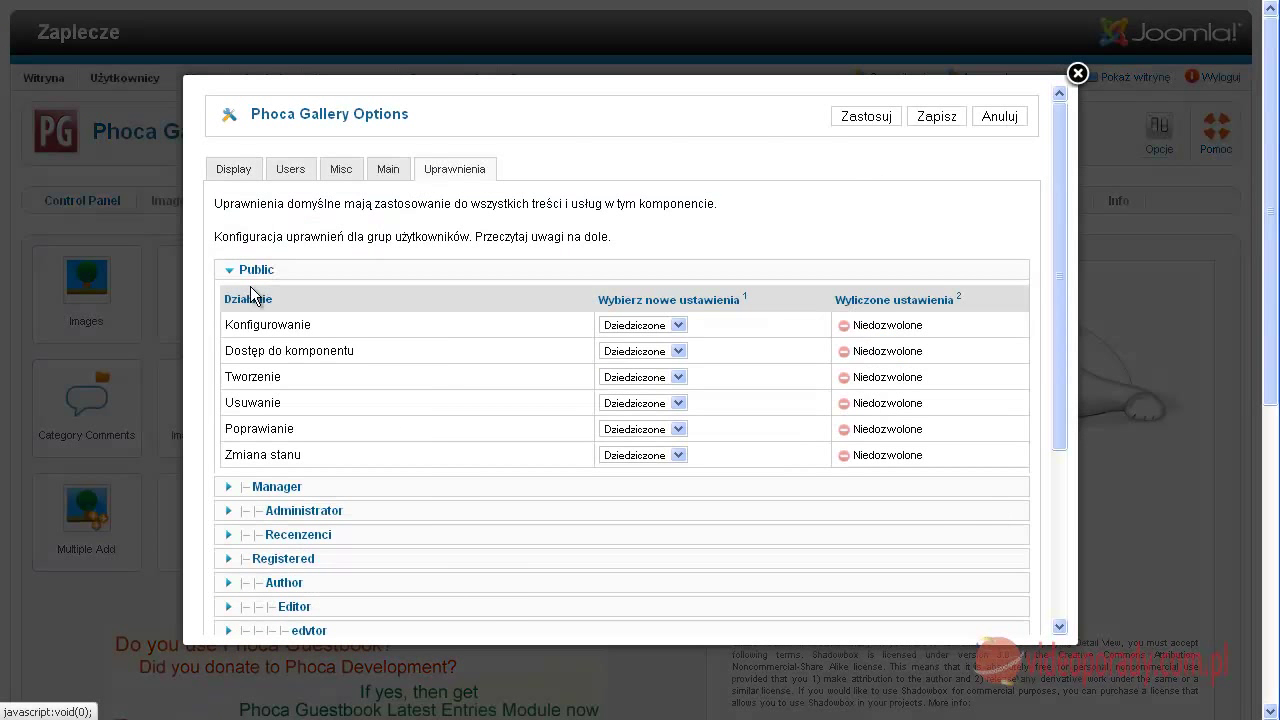
pyautogui.click(1001, 117)
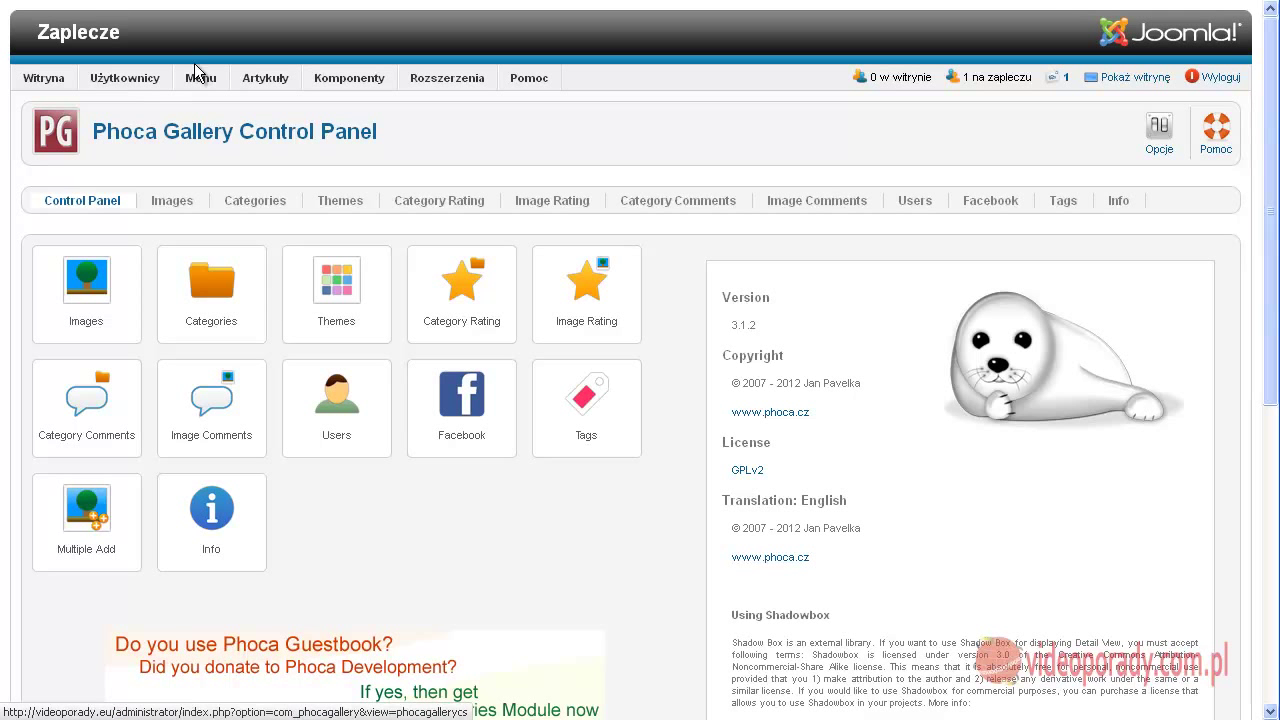
pyautogui.moveTo(330, 78)
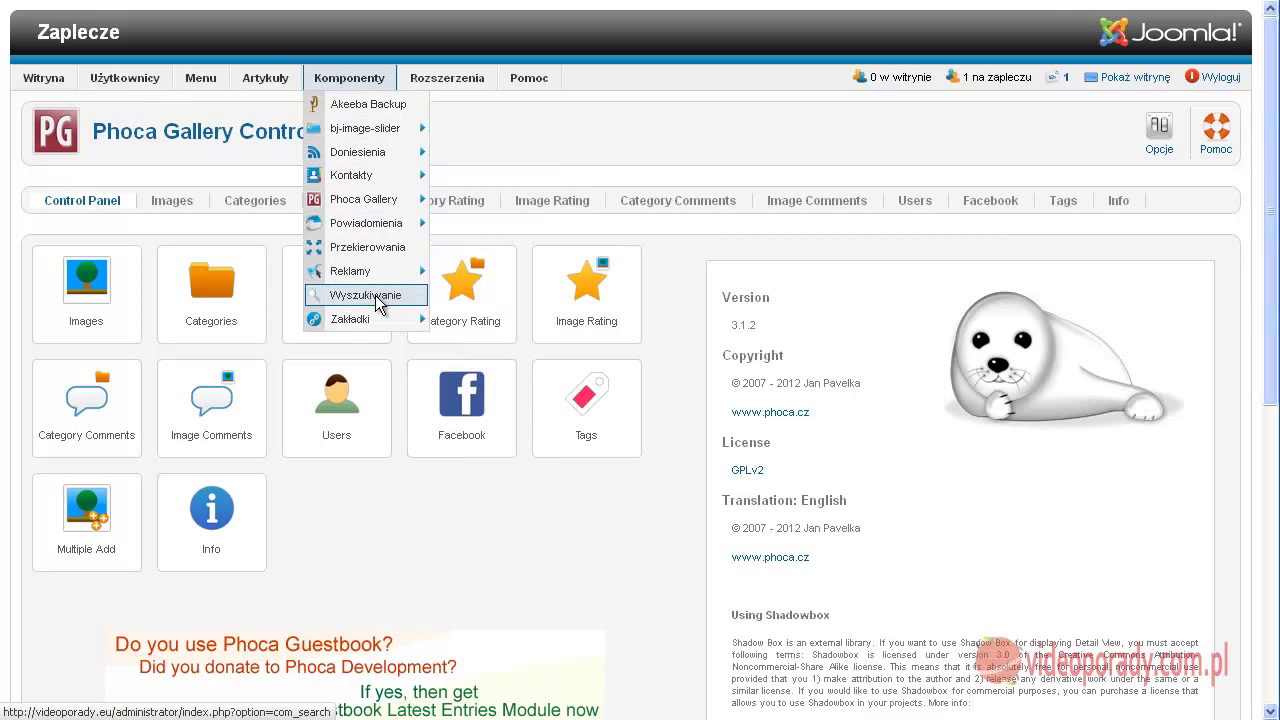
pyautogui.moveTo(377, 318)
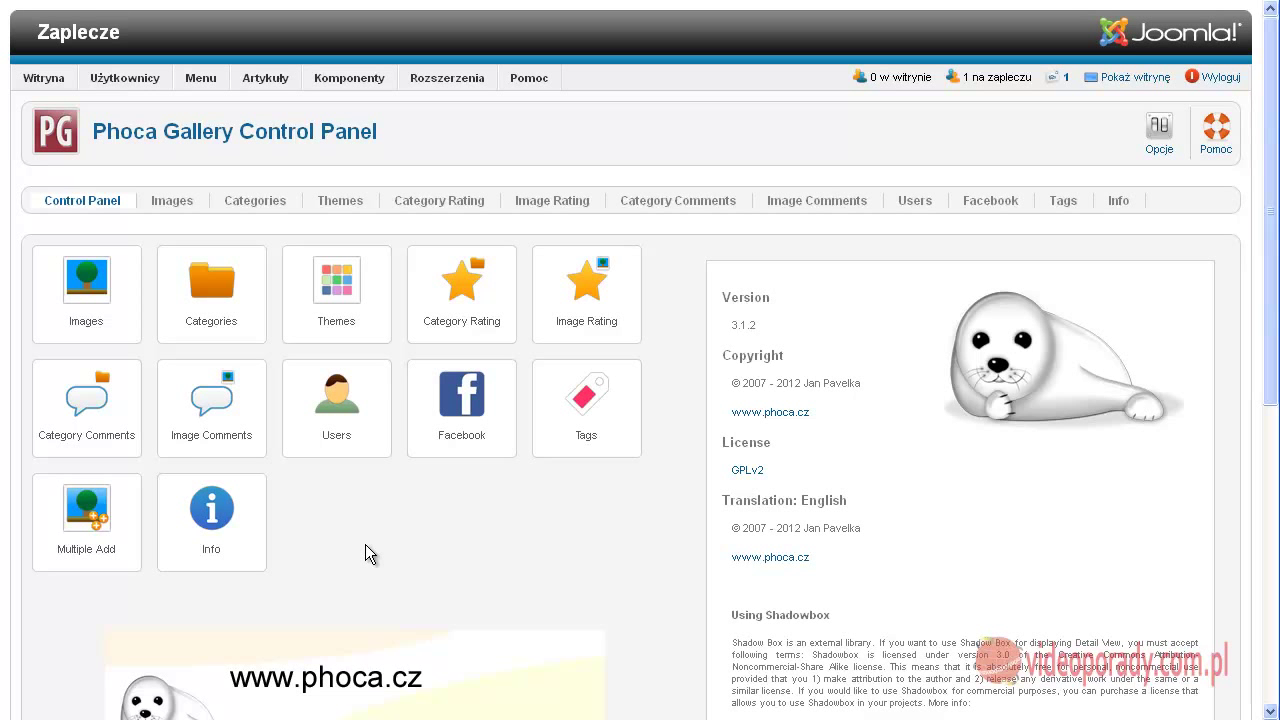
# Start a new Phoca Gallery category titled "fotki" without a parent category.
pyautogui.click(207, 297)
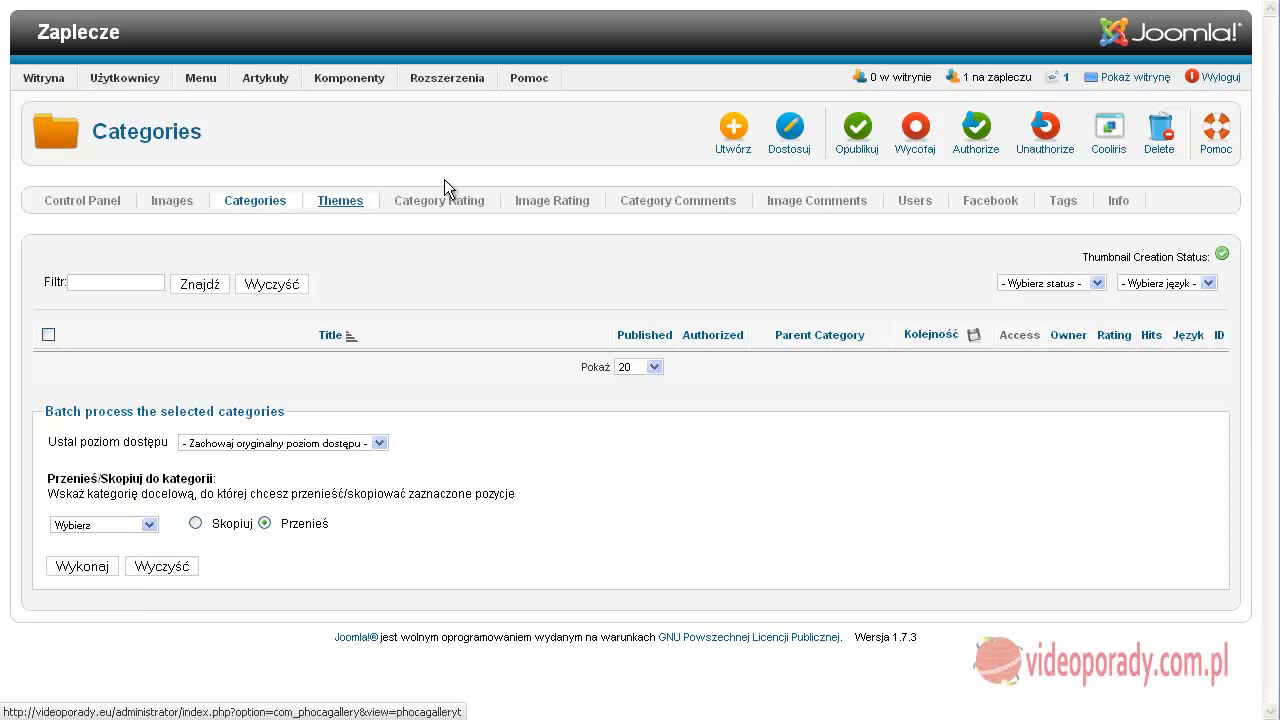
pyautogui.click(734, 124)
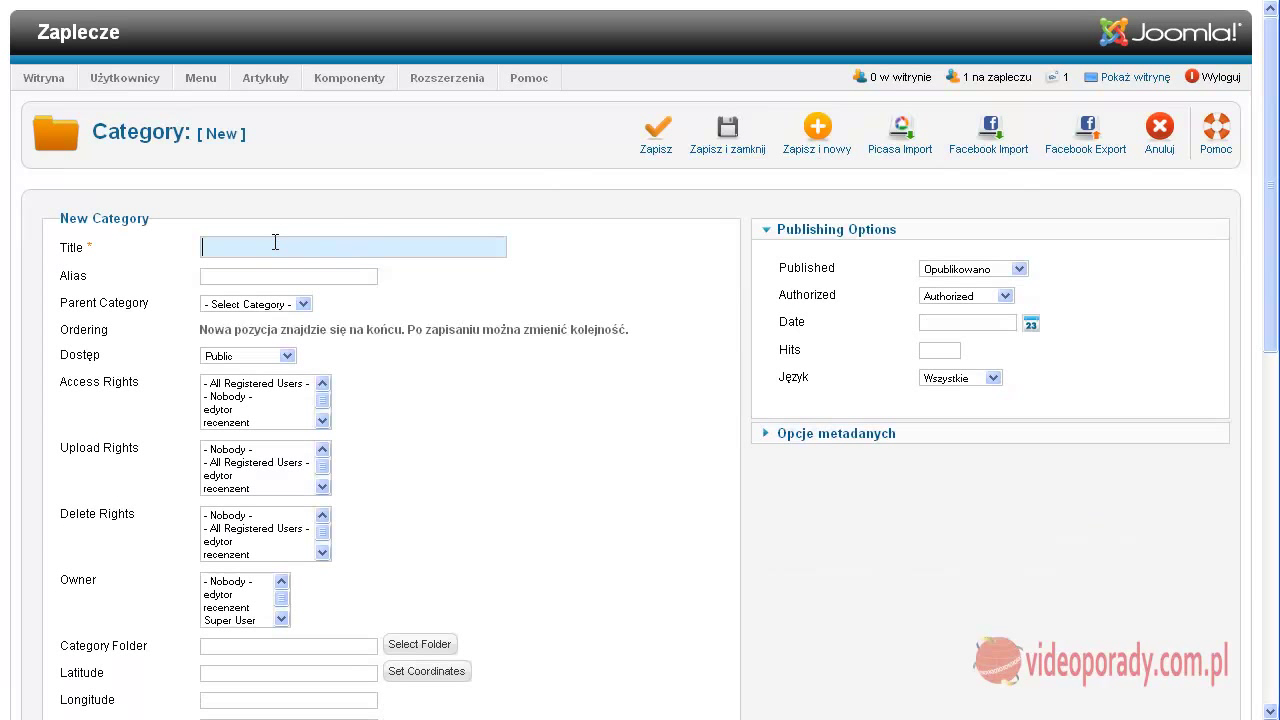
pyautogui.write('fotki')
pyautogui.click(304, 305)
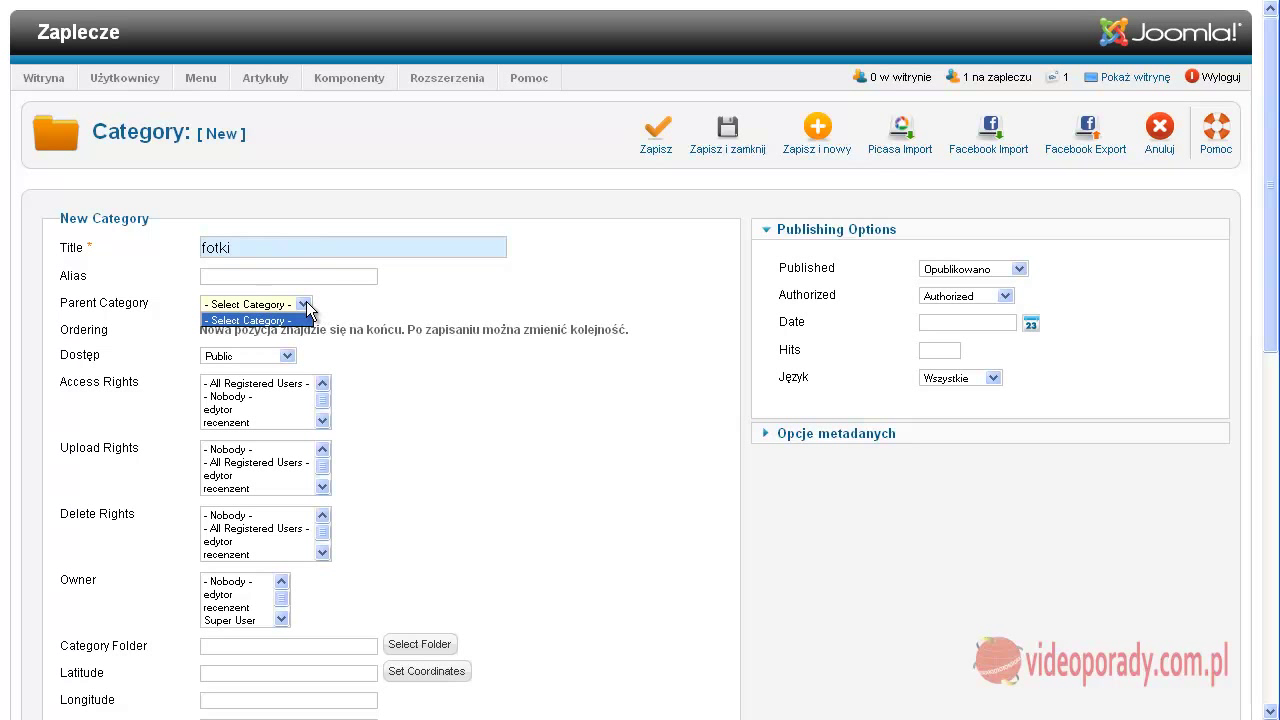
pyautogui.click(306, 303)
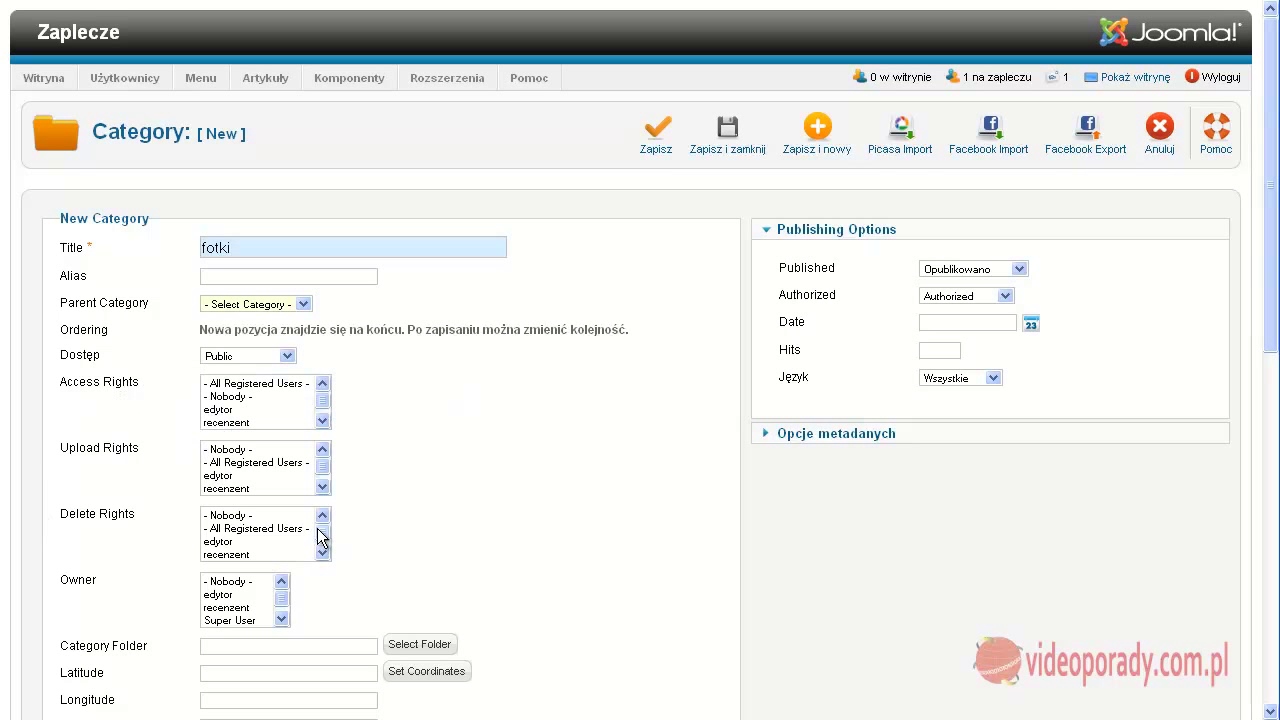
pyautogui.scroll(-2, 321, 536)
pyautogui.click(242, 528)
pyautogui.click(217, 516)
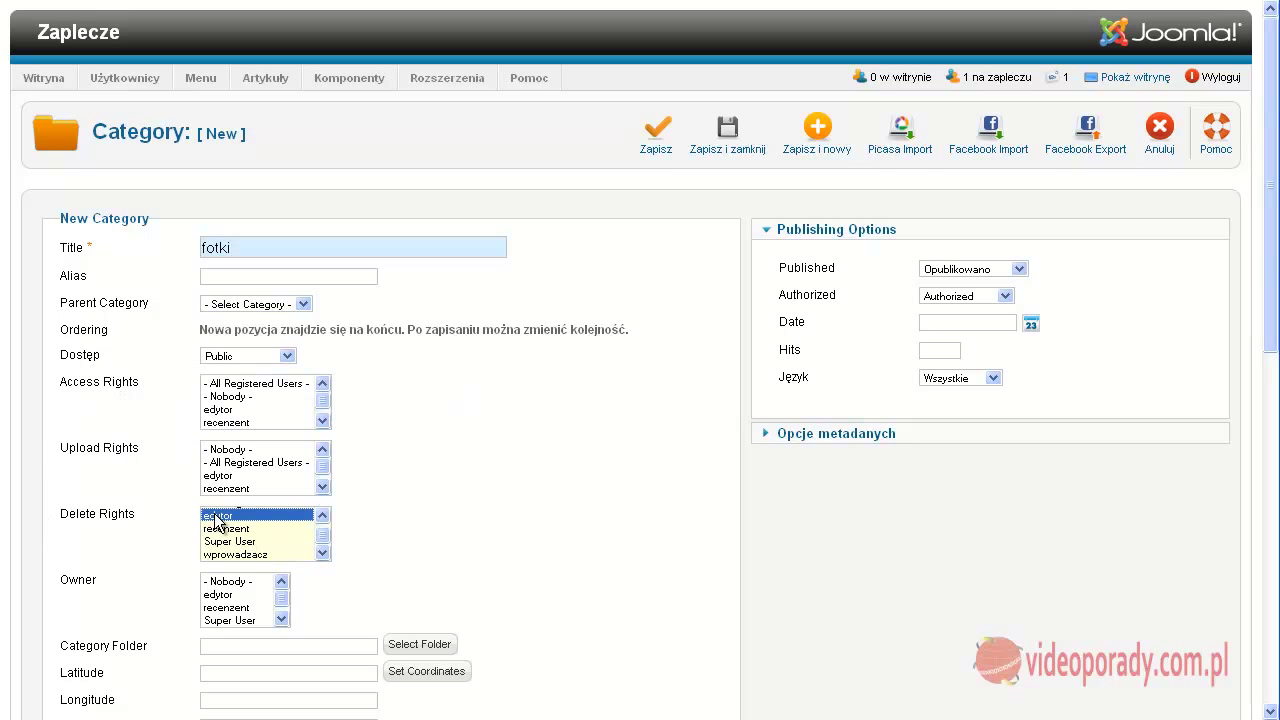
pyautogui.scroll(2, 220, 517)
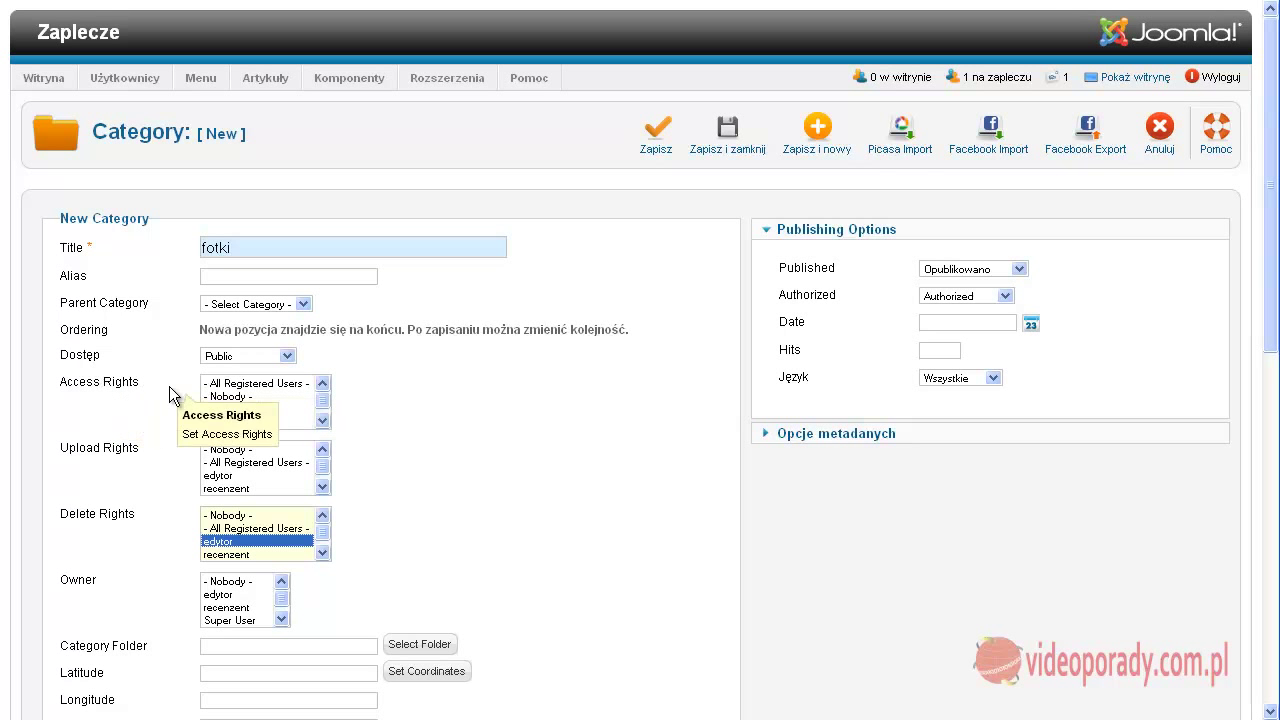
pyautogui.scroll(-3, 514, 600)
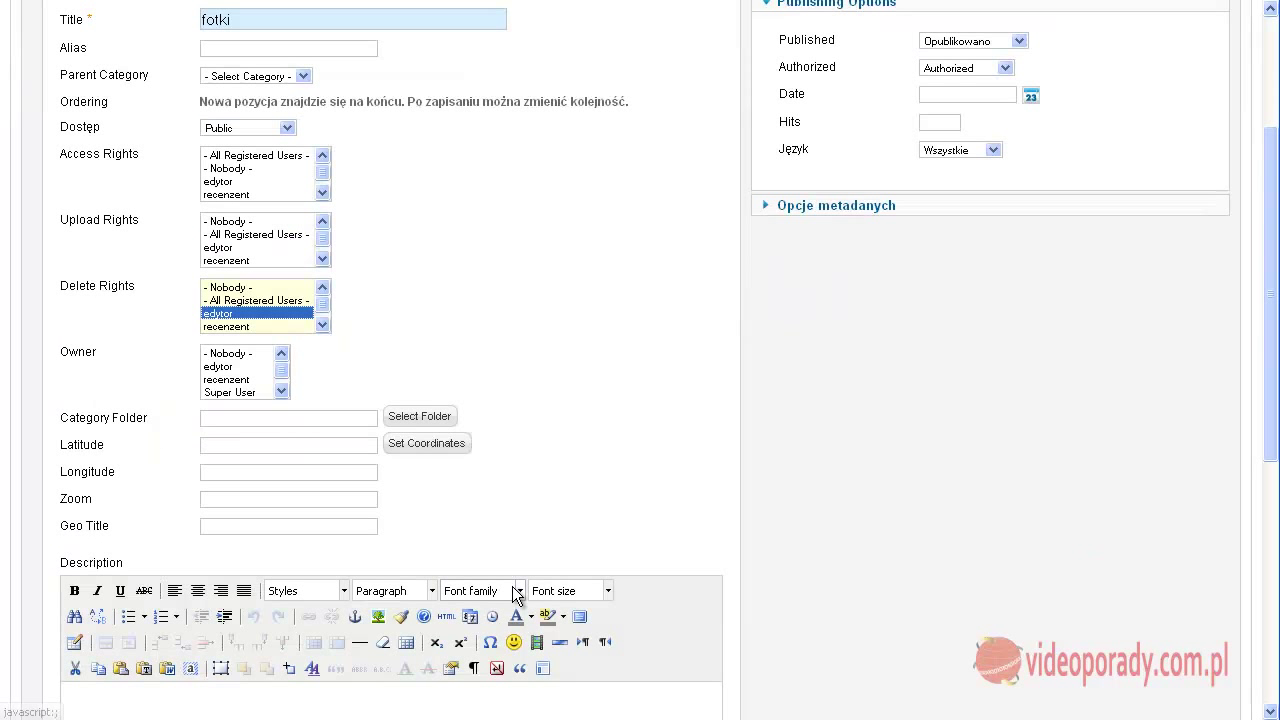
pyautogui.click(300, 288)
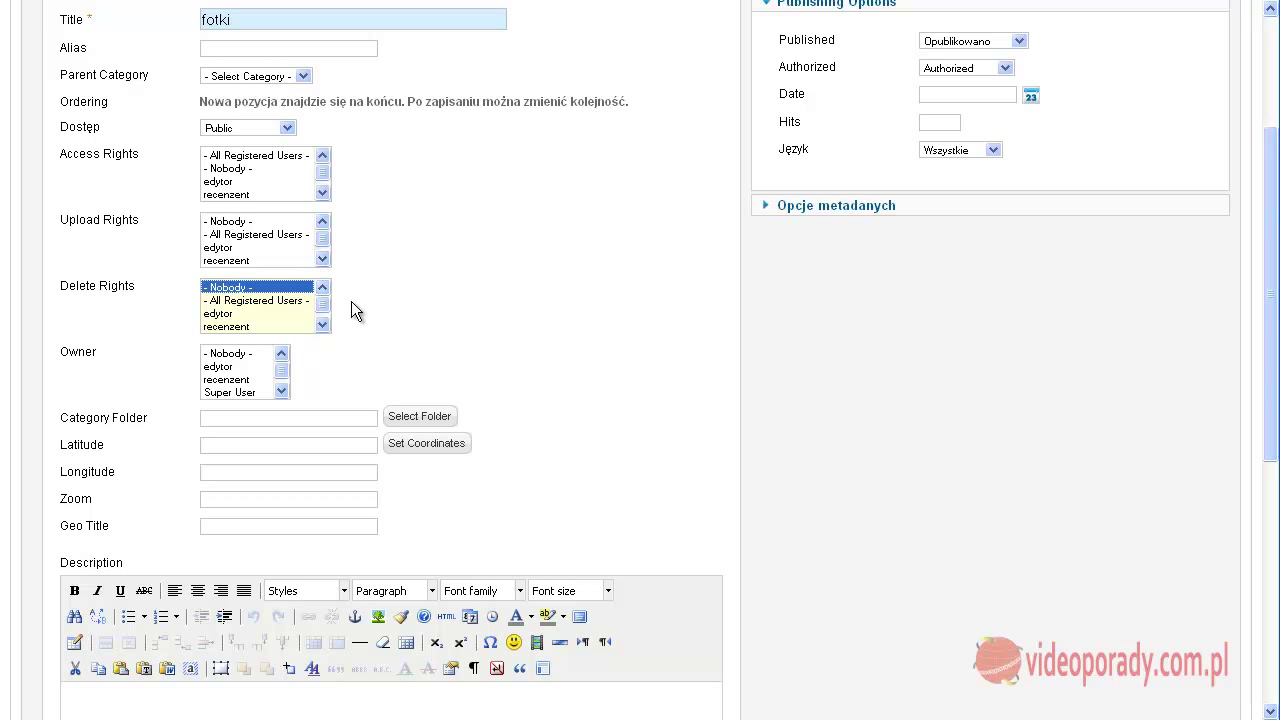
pyautogui.scroll(3, 362, 312)
pyautogui.click(322, 466)
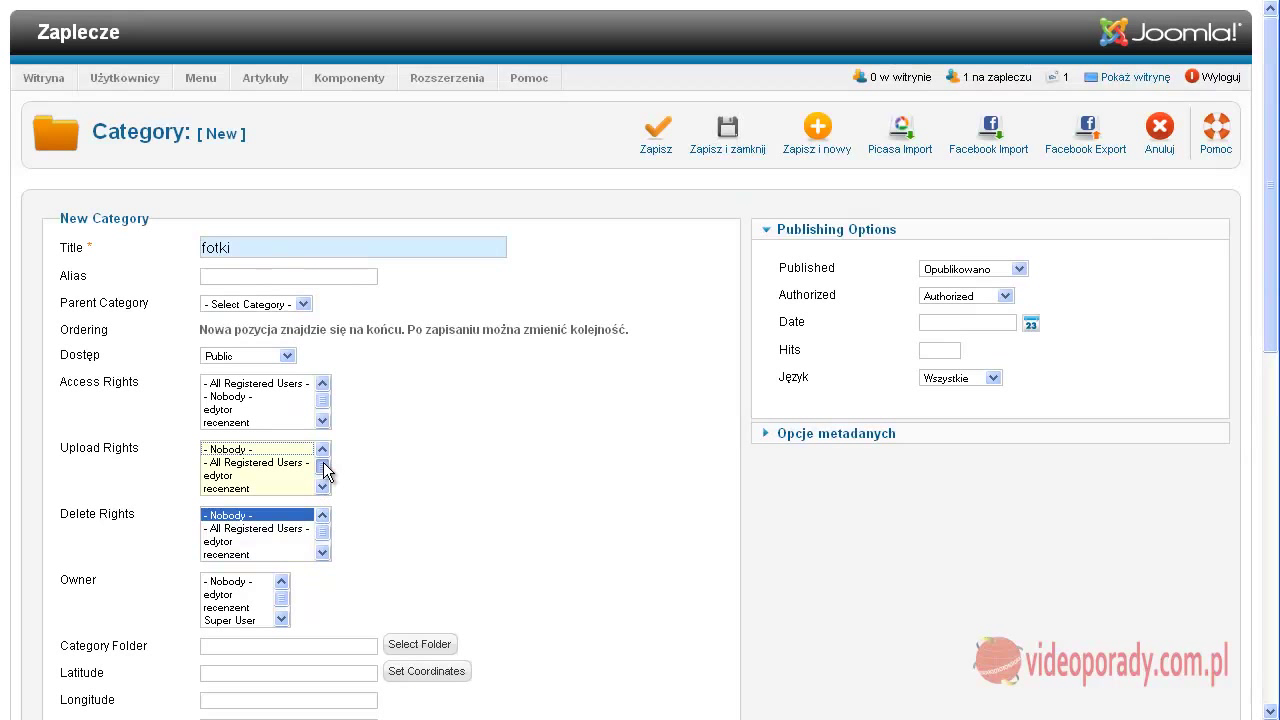
pyautogui.scroll(-2, 322, 475)
pyautogui.scroll(2, 322, 475)
pyautogui.keyDown('ctrl'); pyautogui.click(271, 517); pyautogui.keyUp('ctrl')
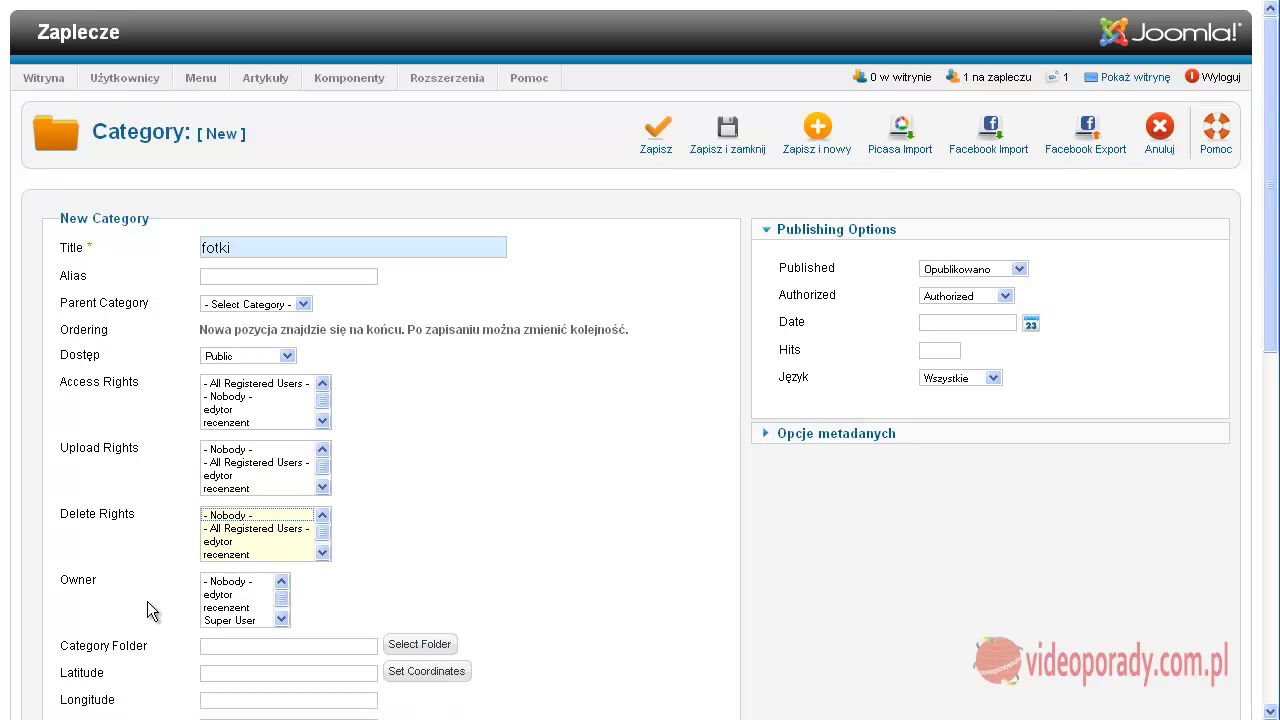
# Create a folder named "test1" in the folder selection for the new category.
pyautogui.scroll(-2, 452, 622)
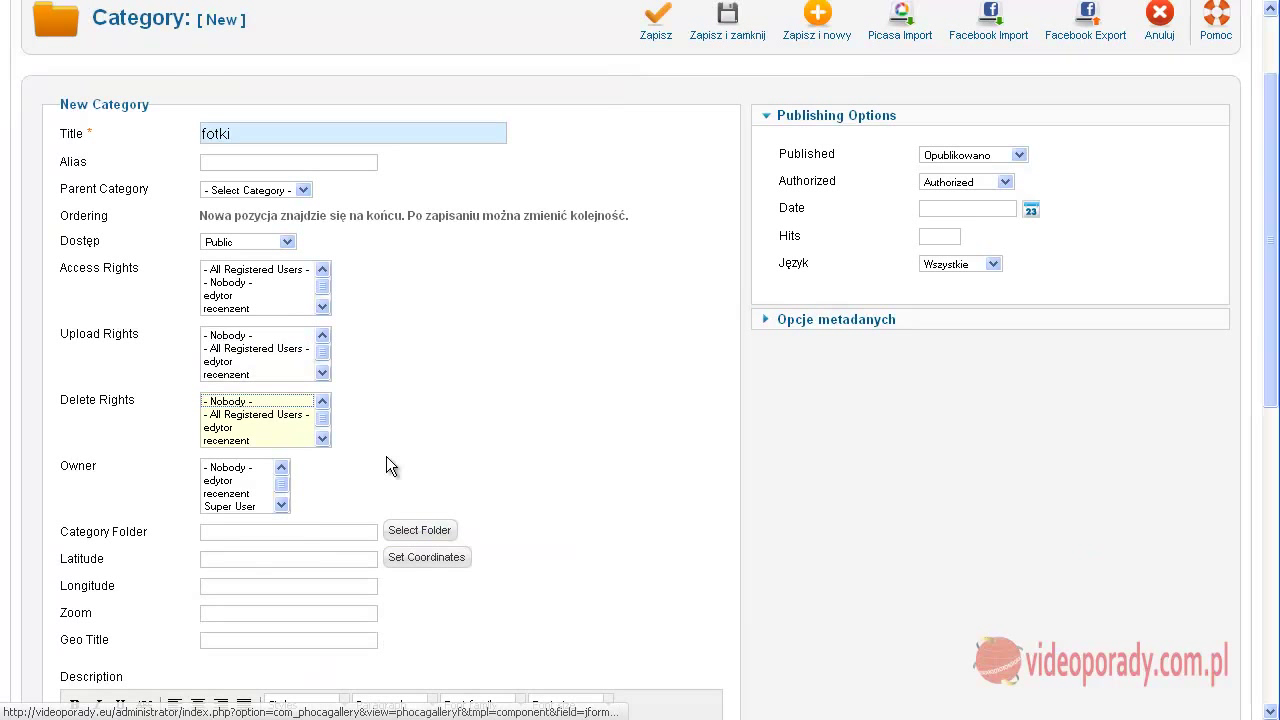
pyautogui.click(403, 540)
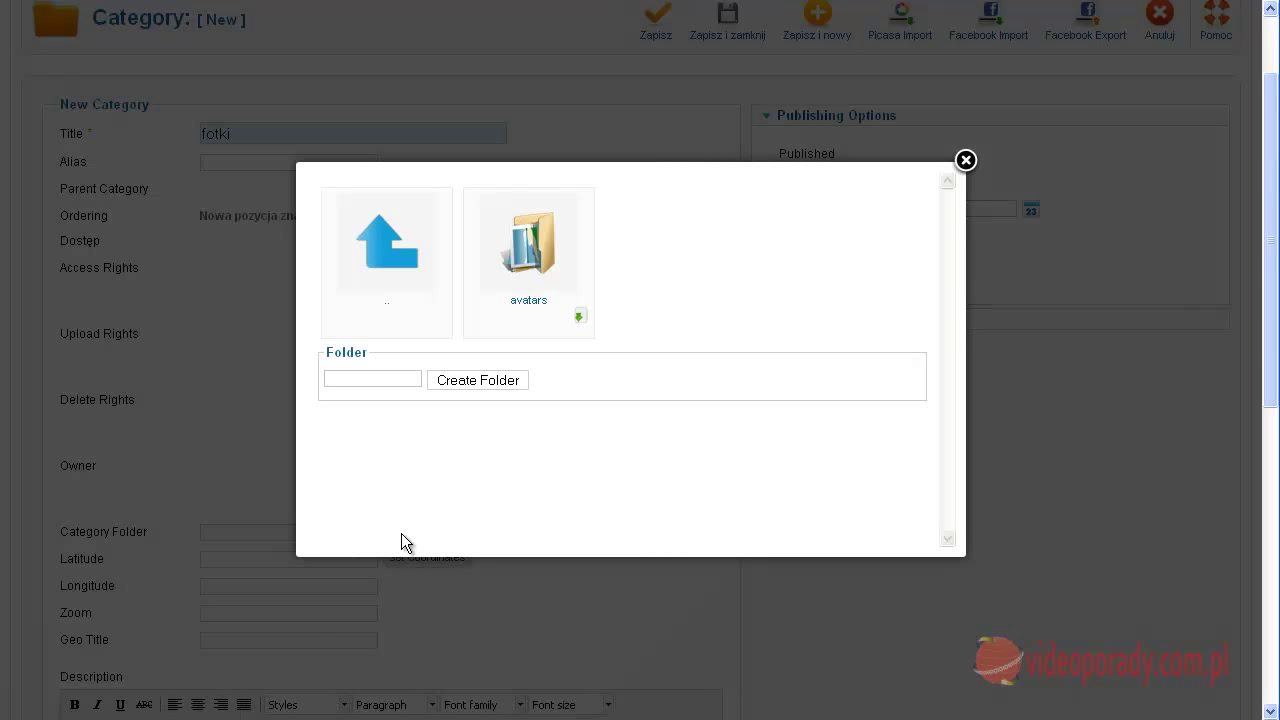
pyautogui.click(390, 378)
pyautogui.write('test1')
pyautogui.click(460, 390)
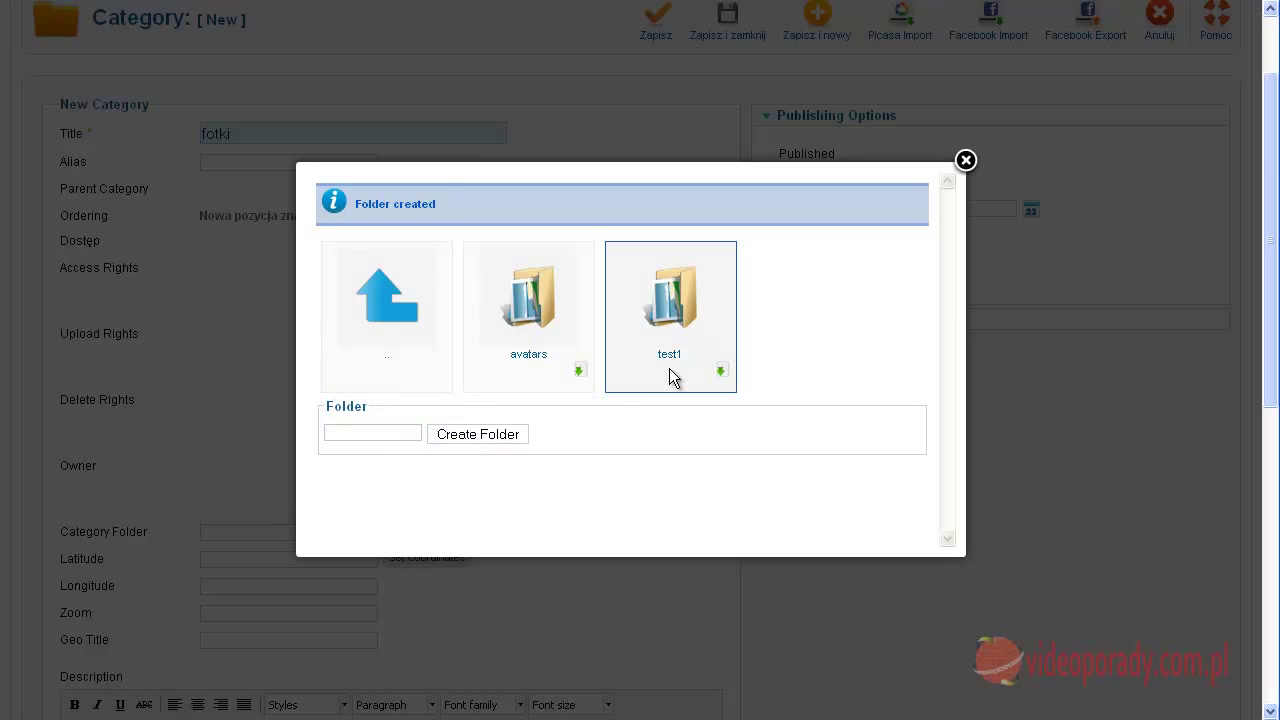
# Assign the test1 folder to the fotki category, then save and close the category.
pyautogui.click(721, 371)
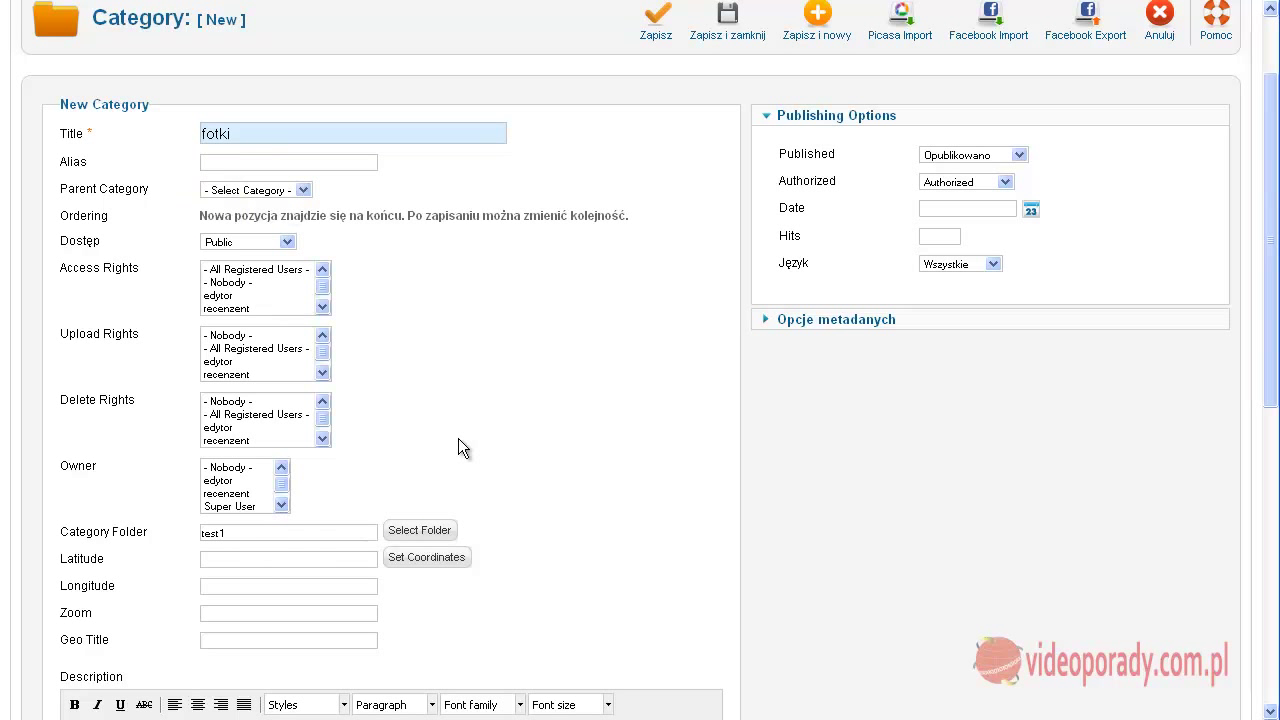
pyautogui.scroll(-3, 458, 438)
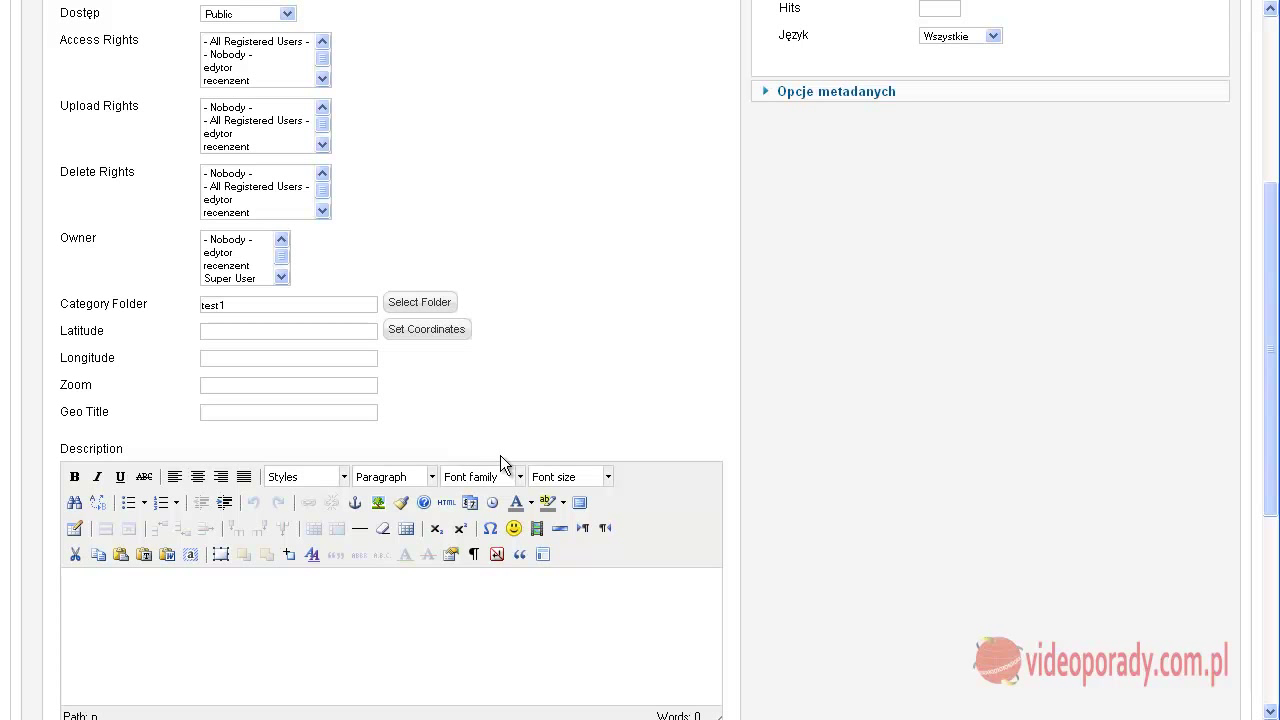
pyautogui.scroll(3, 502, 391)
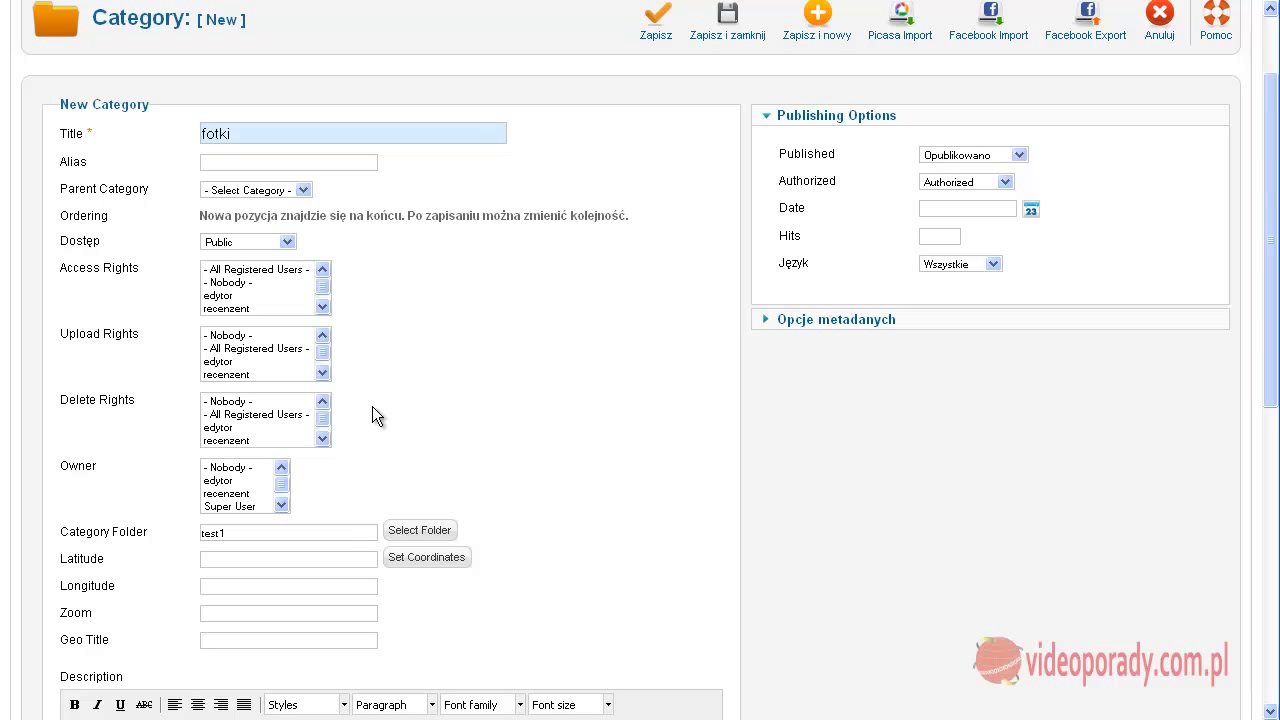
pyautogui.scroll(2, 372, 407)
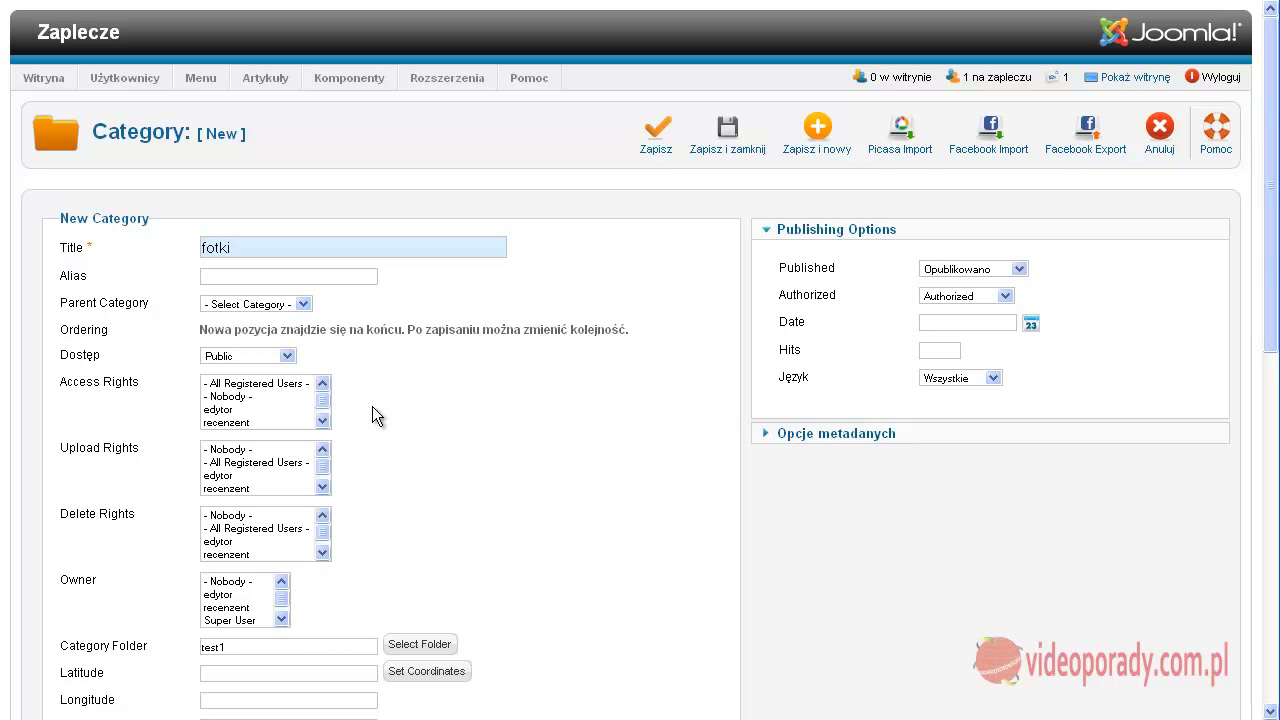
pyautogui.click(727, 130)
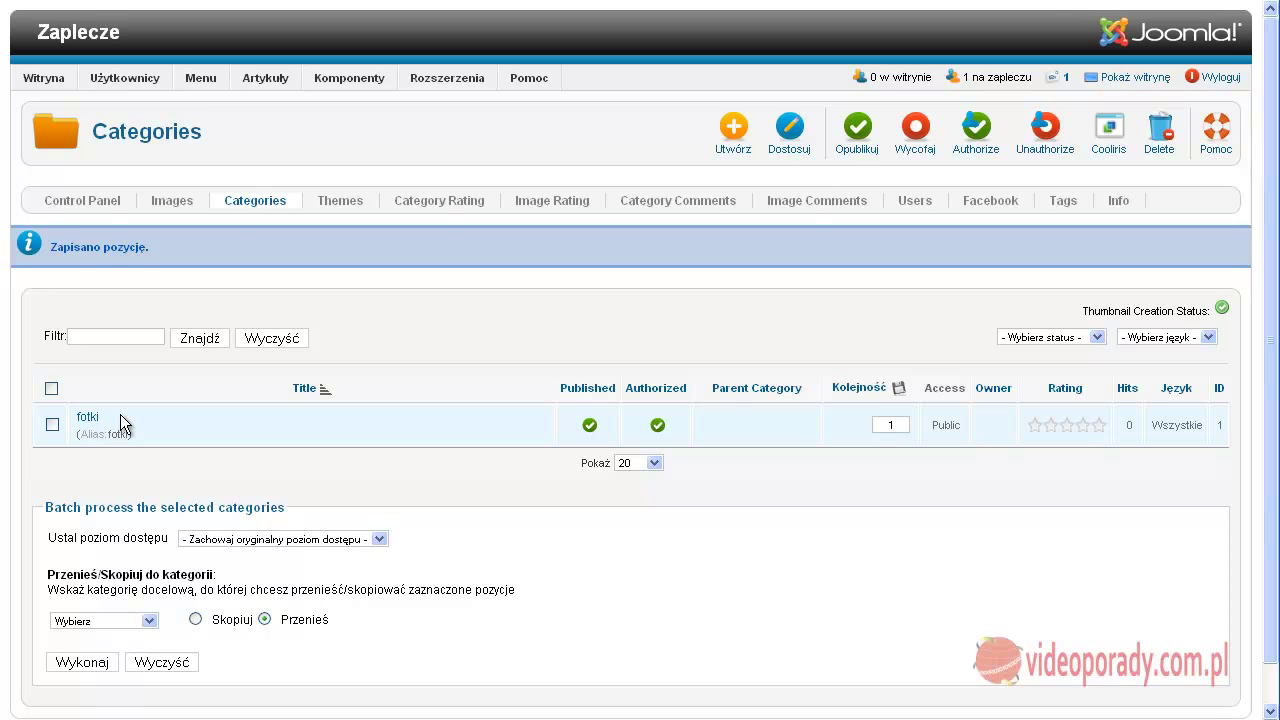
# Start a Multiple Add of gallery images inside the test1 folder and bring up its Multiple Upload option.
pyautogui.click(170, 203)
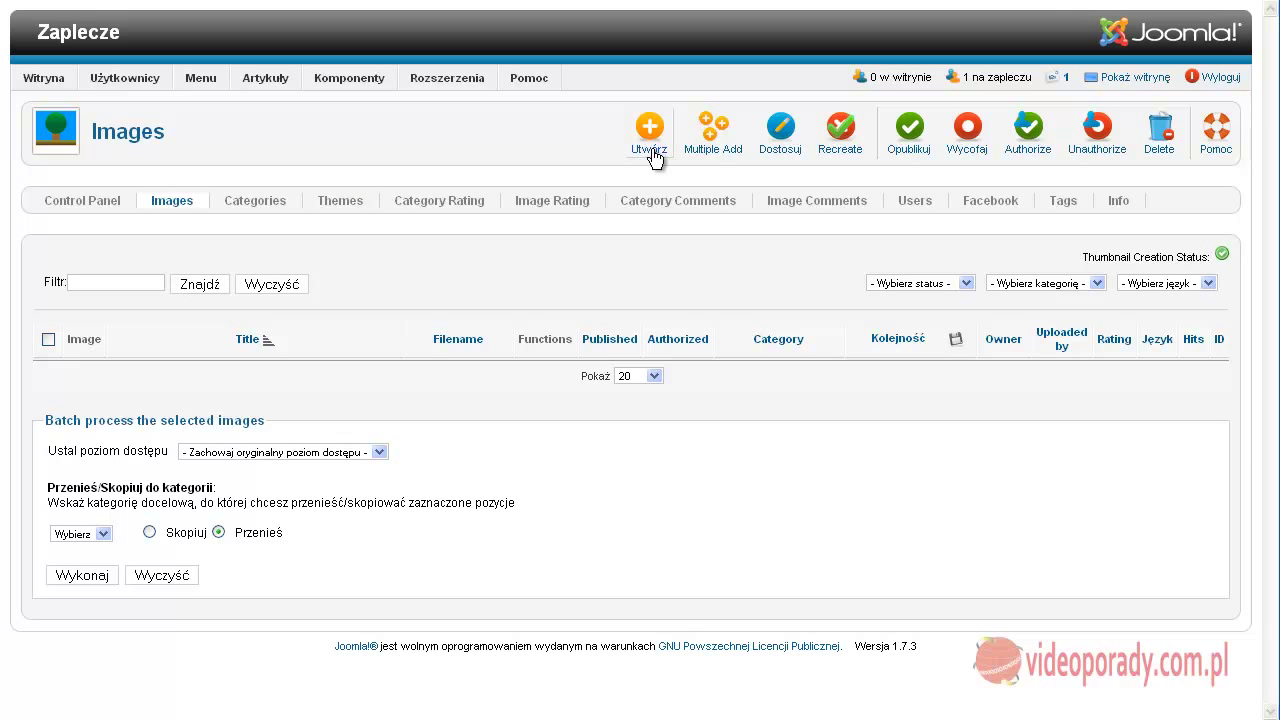
pyautogui.click(708, 136)
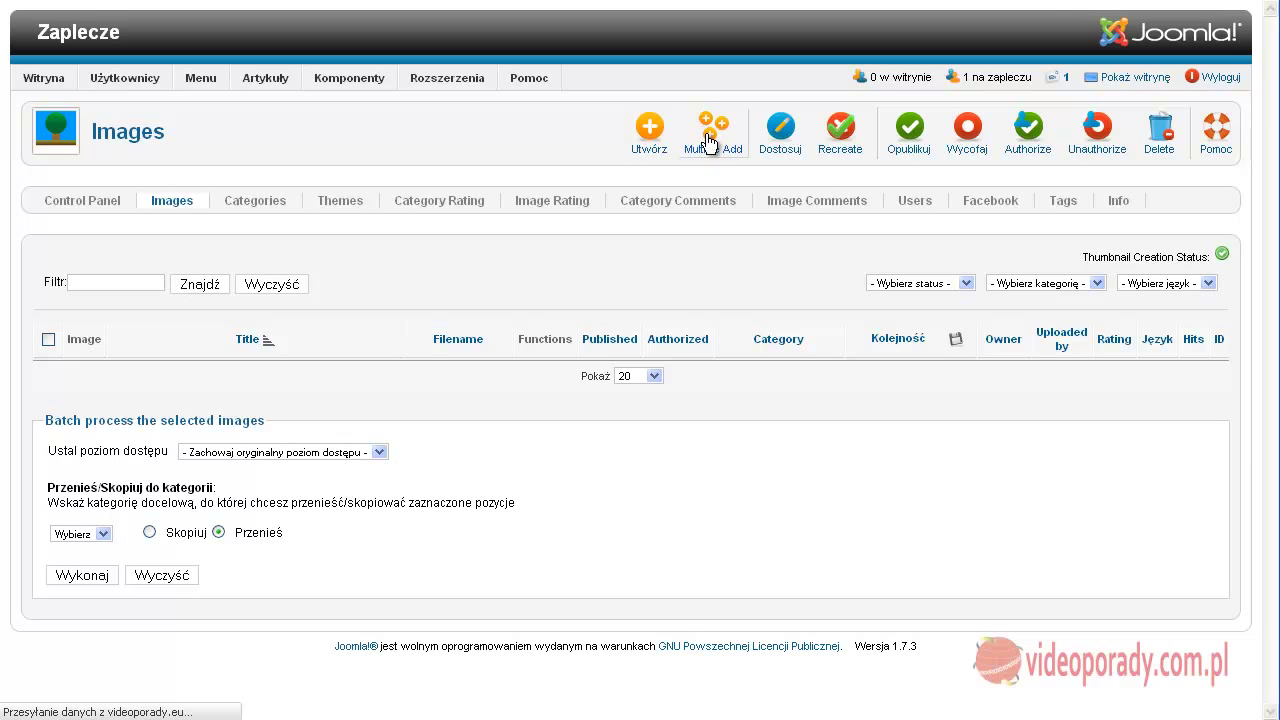
pyautogui.scroll(-5, 626, 455)
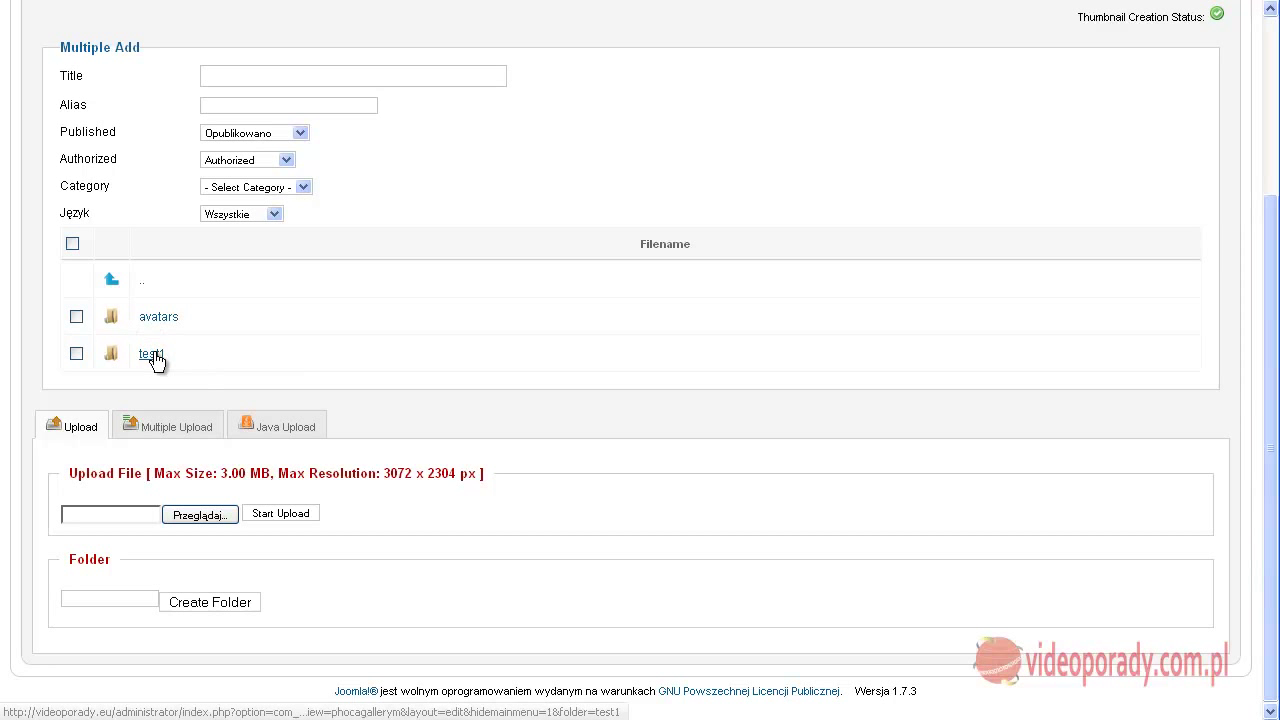
pyautogui.click(151, 354)
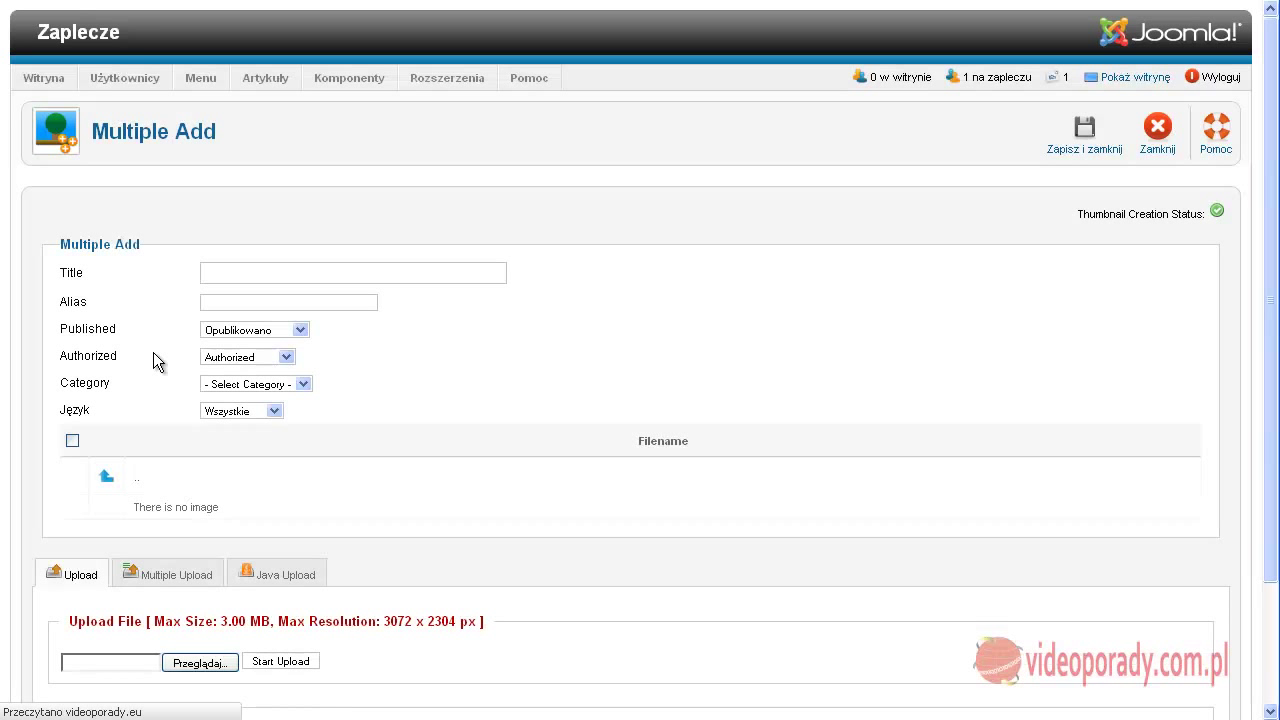
pyautogui.scroll(-3, 363, 380)
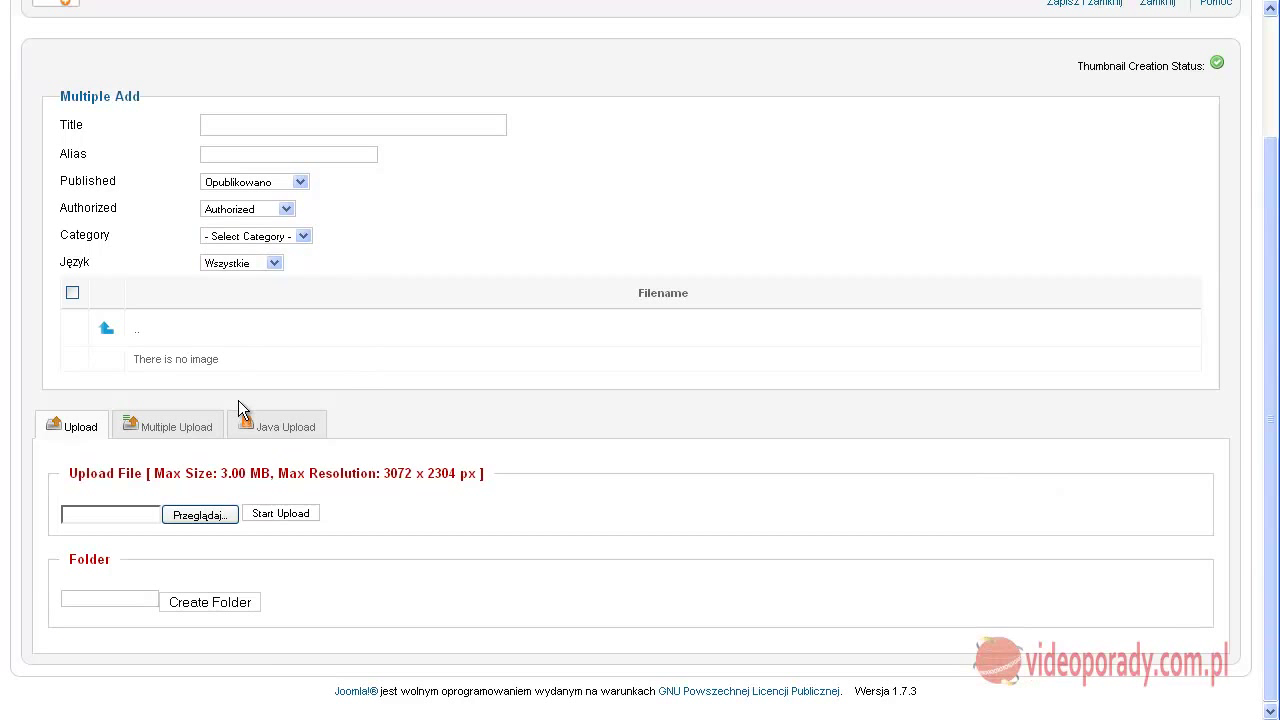
pyautogui.click(176, 428)
pyautogui.scroll(-5, 349, 382)
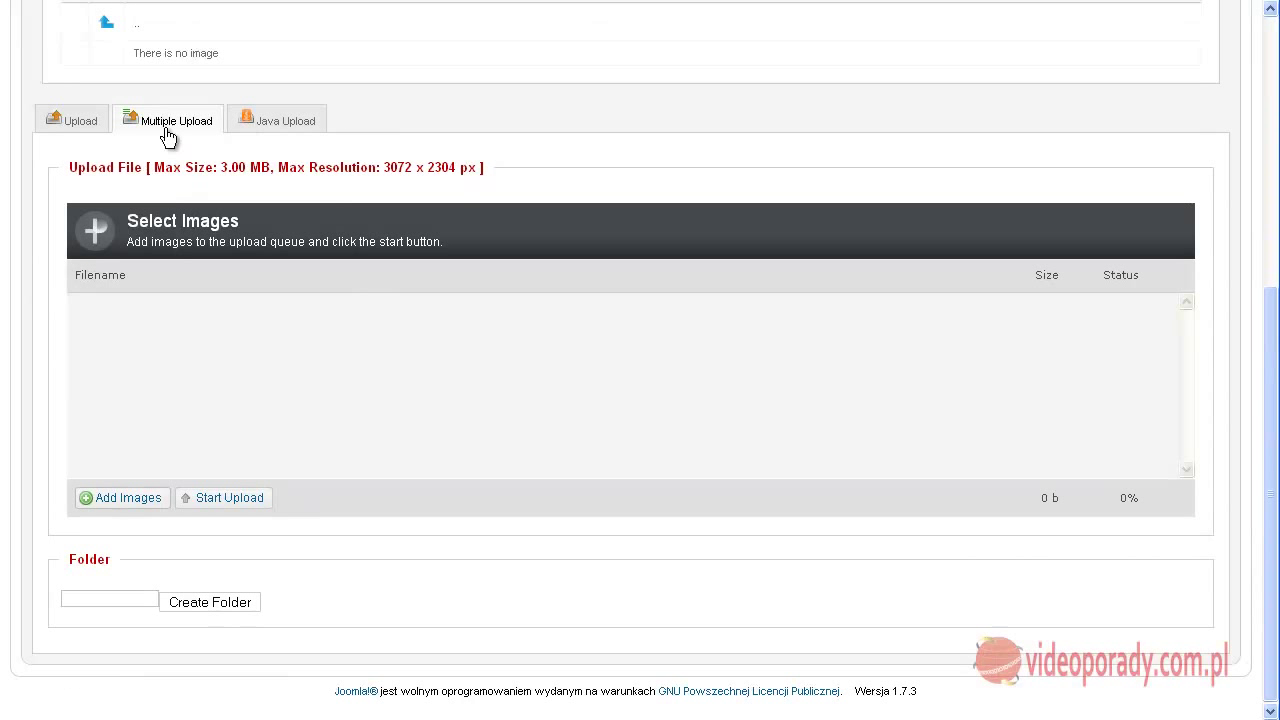
# Queue all four images from the "pliki joomla" folder and upload them to test1.
pyautogui.click(122, 498)
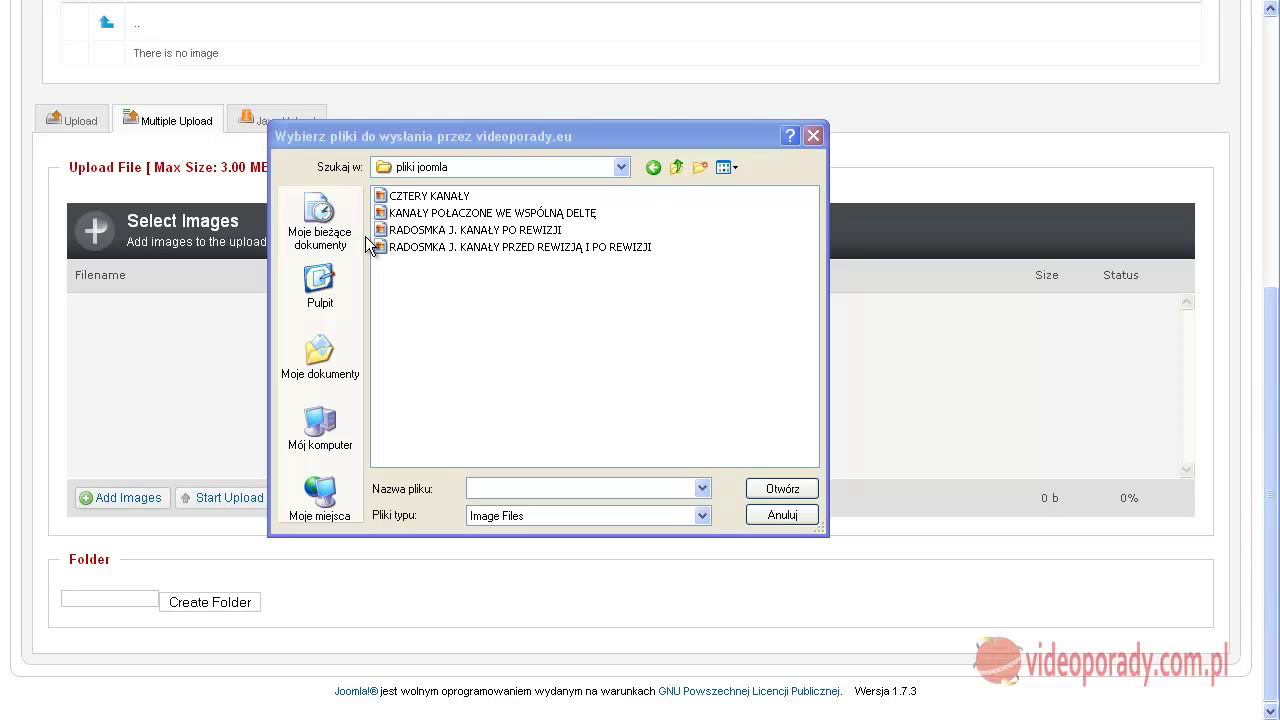
pyautogui.click(455, 197)
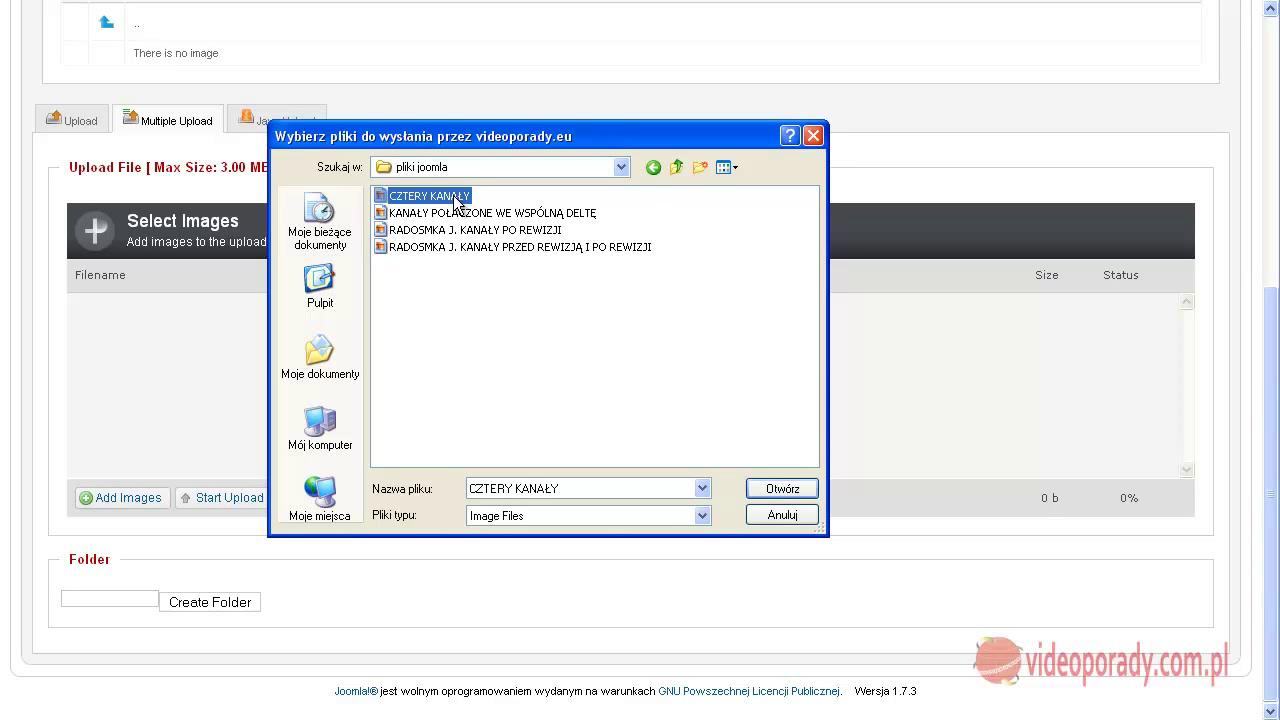
pyautogui.keyDown('shift'); pyautogui.click(462, 247); pyautogui.keyUp('shift')
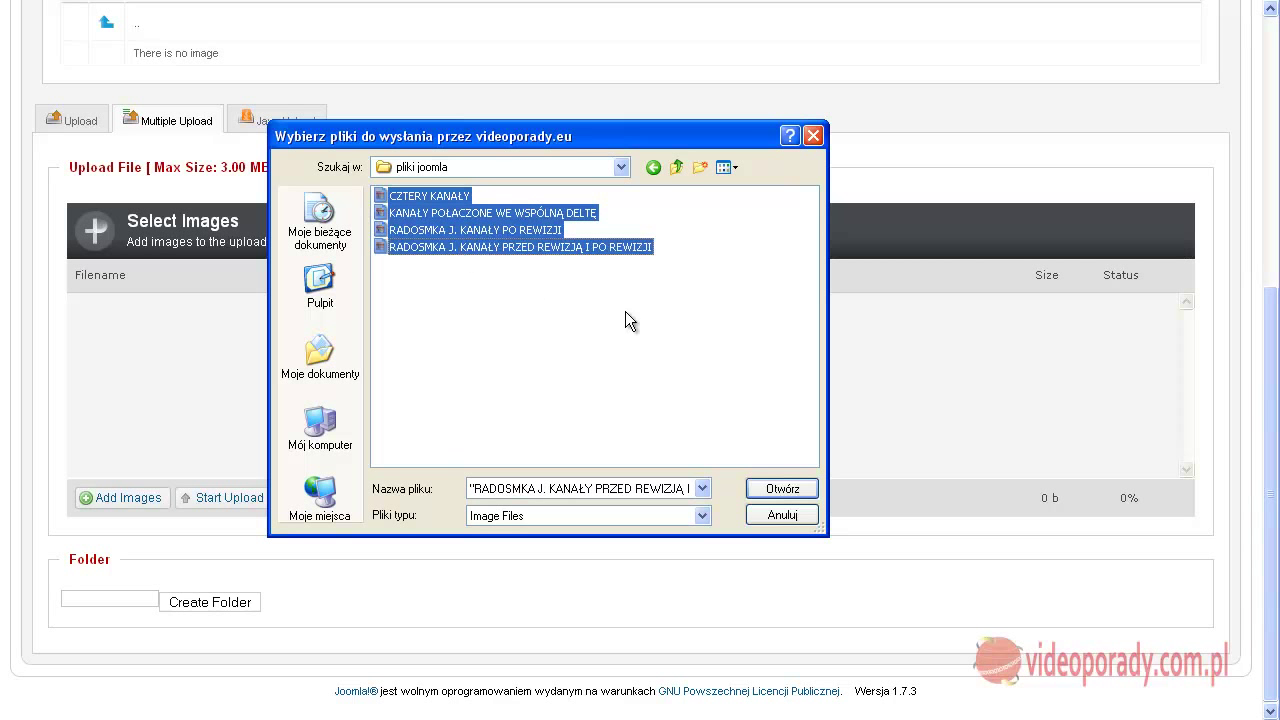
pyautogui.click(768, 492)
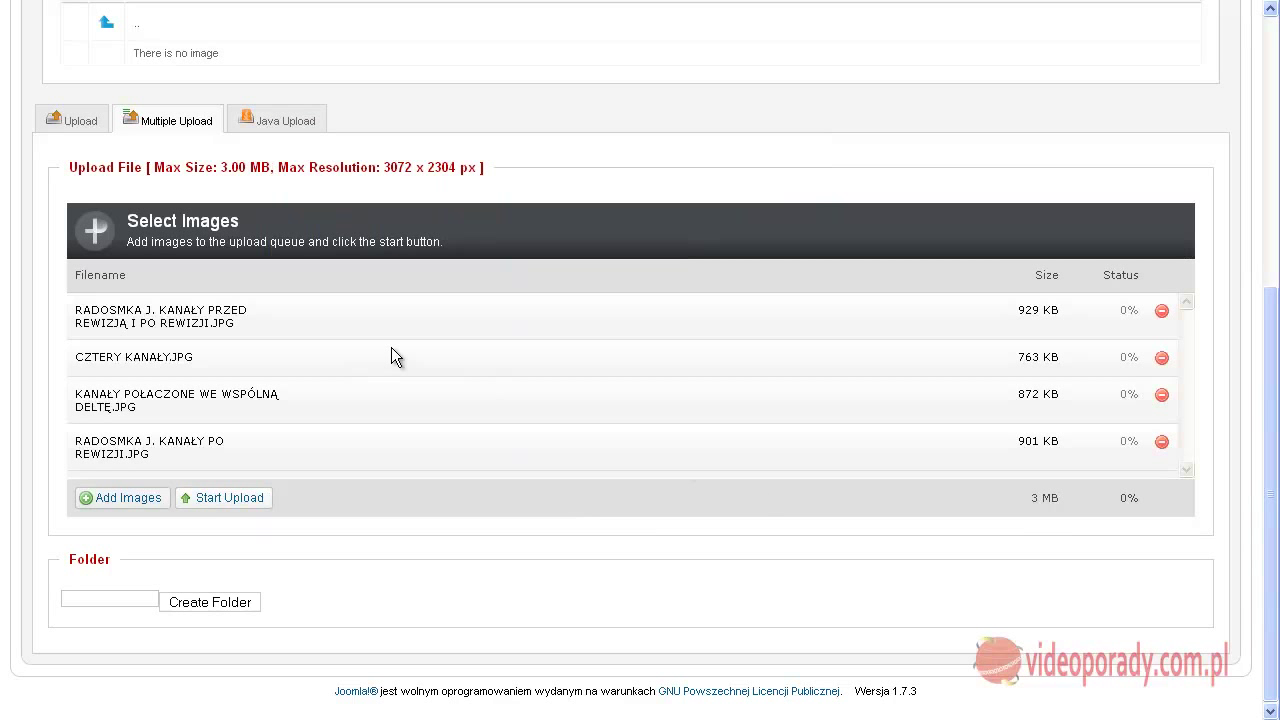
pyautogui.click(126, 497)
pyautogui.click(760, 514)
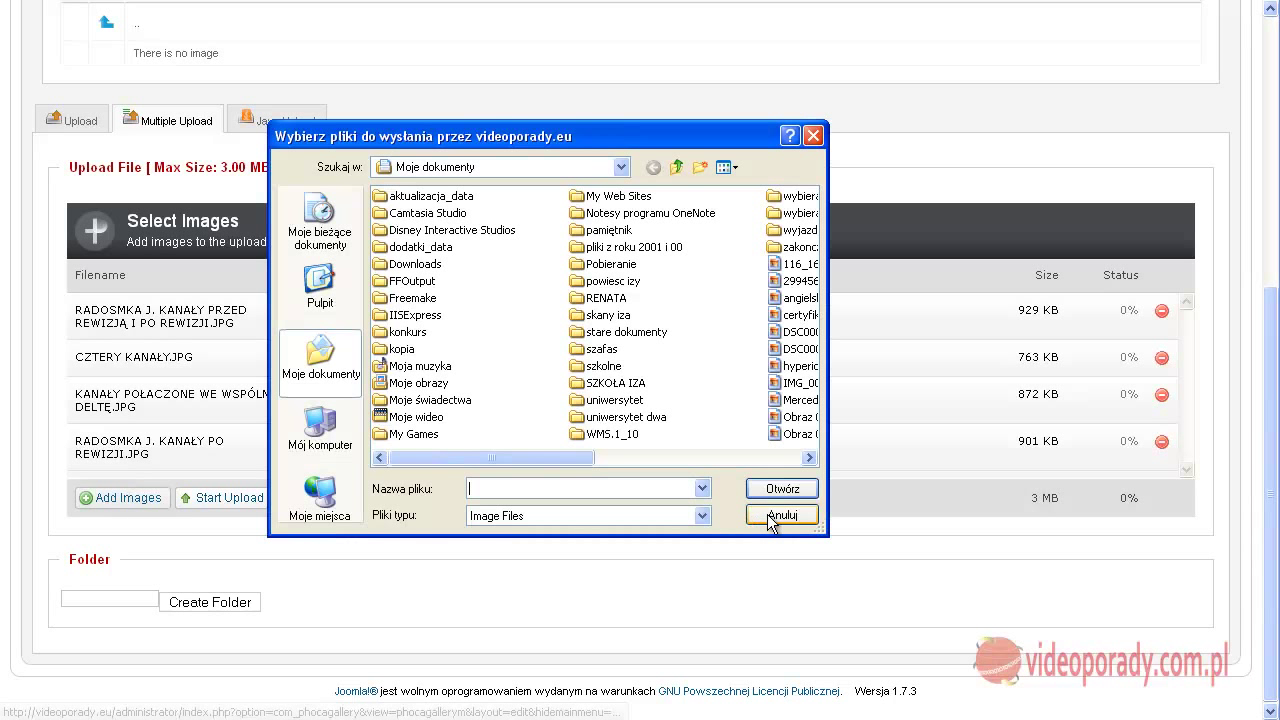
pyautogui.click(230, 498)
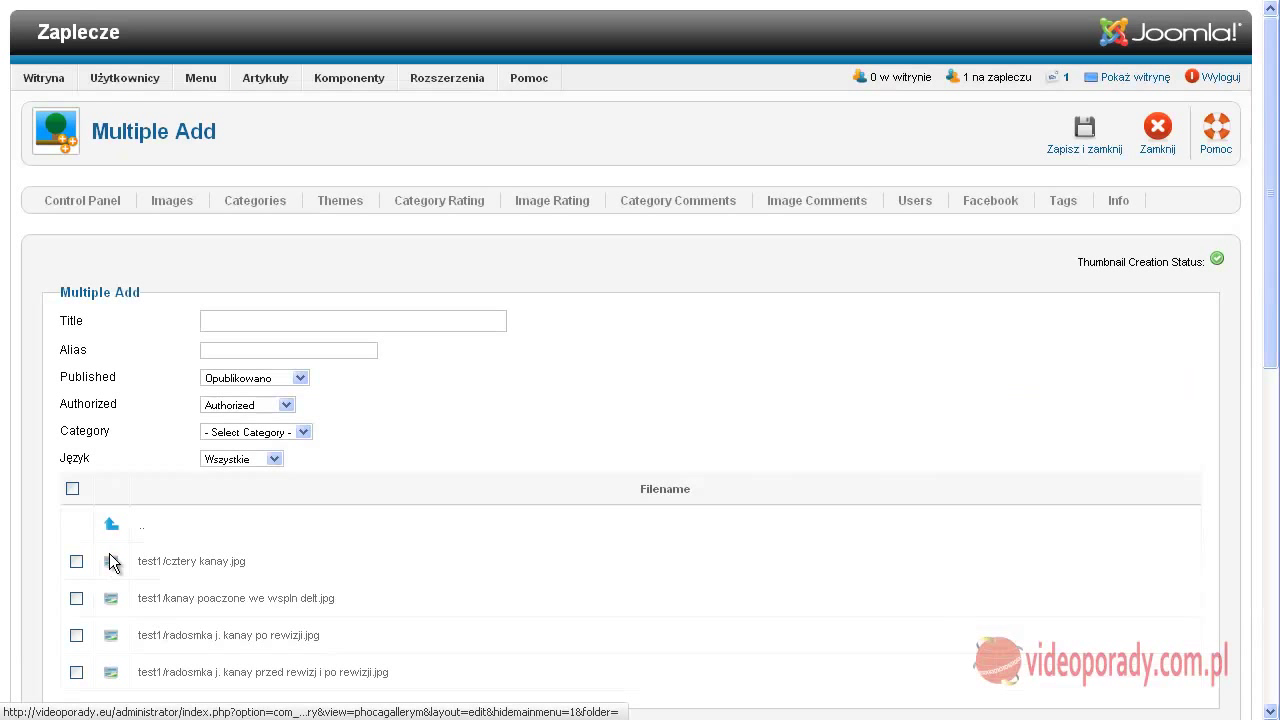
# Select all the uploaded images in test1, assign them to the fotki category, and save and close.
pyautogui.click(72, 489)
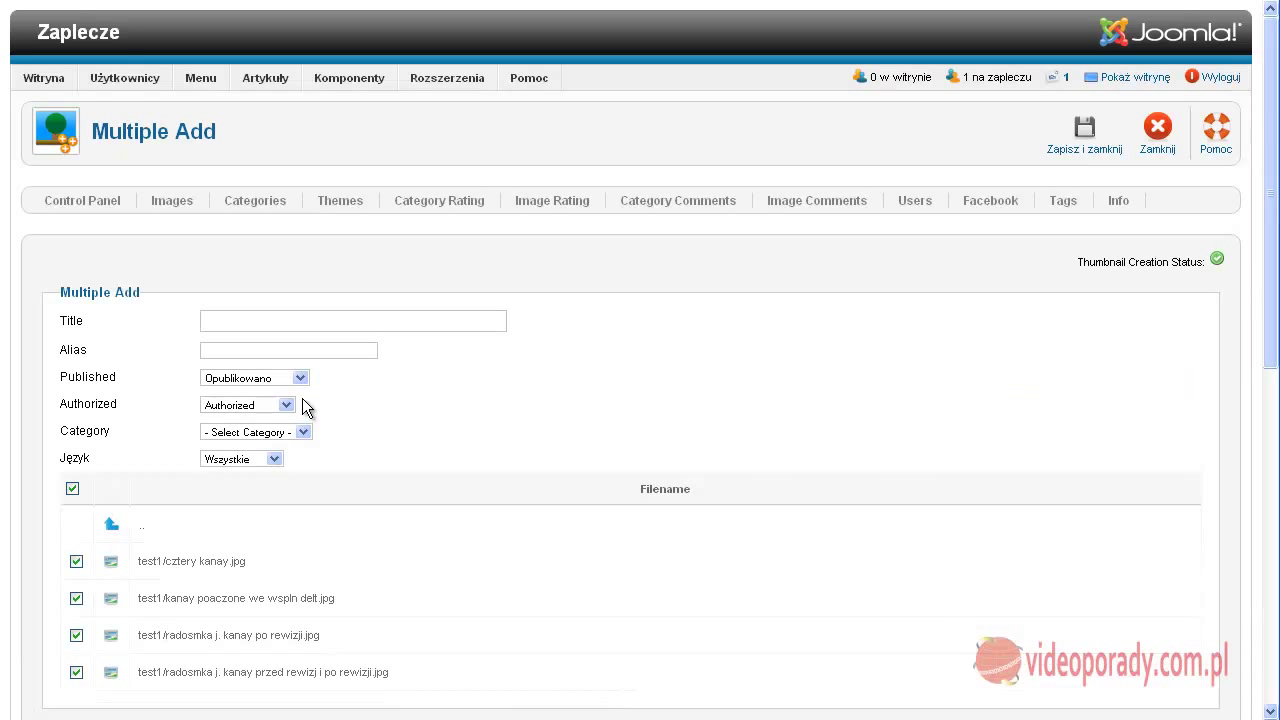
pyautogui.click(303, 432)
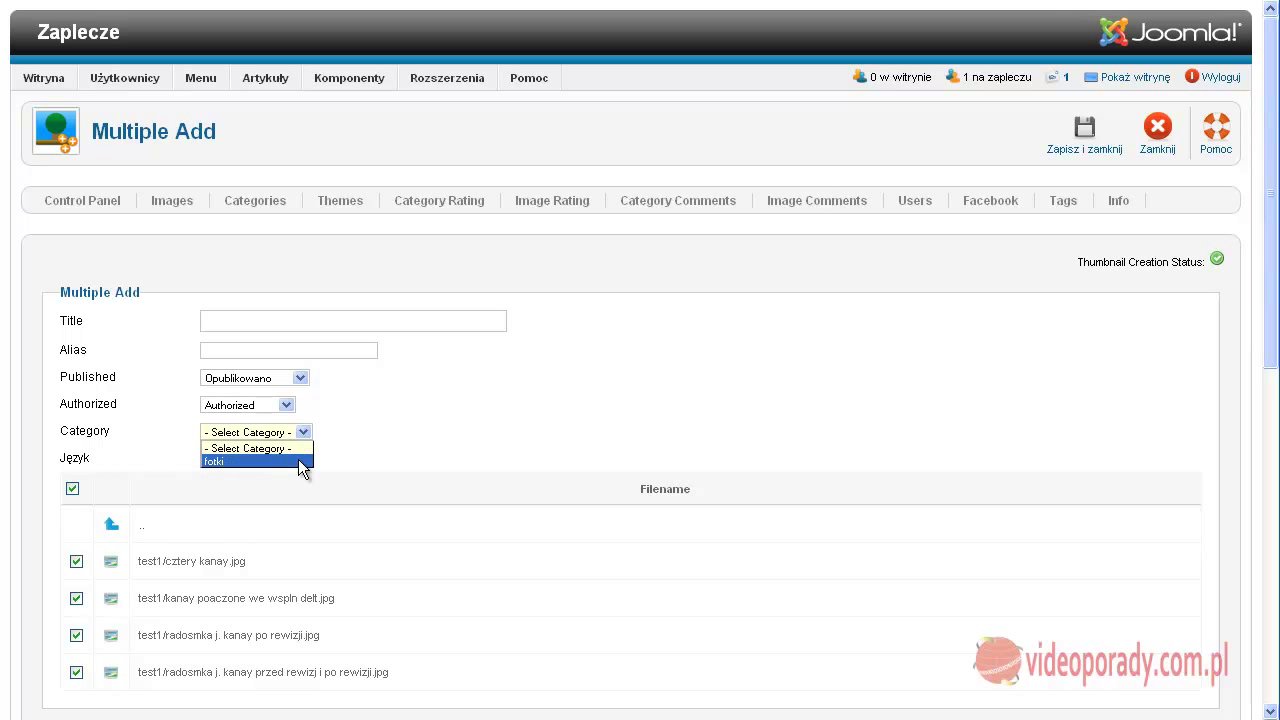
pyautogui.click(303, 461)
pyautogui.click(1074, 132)
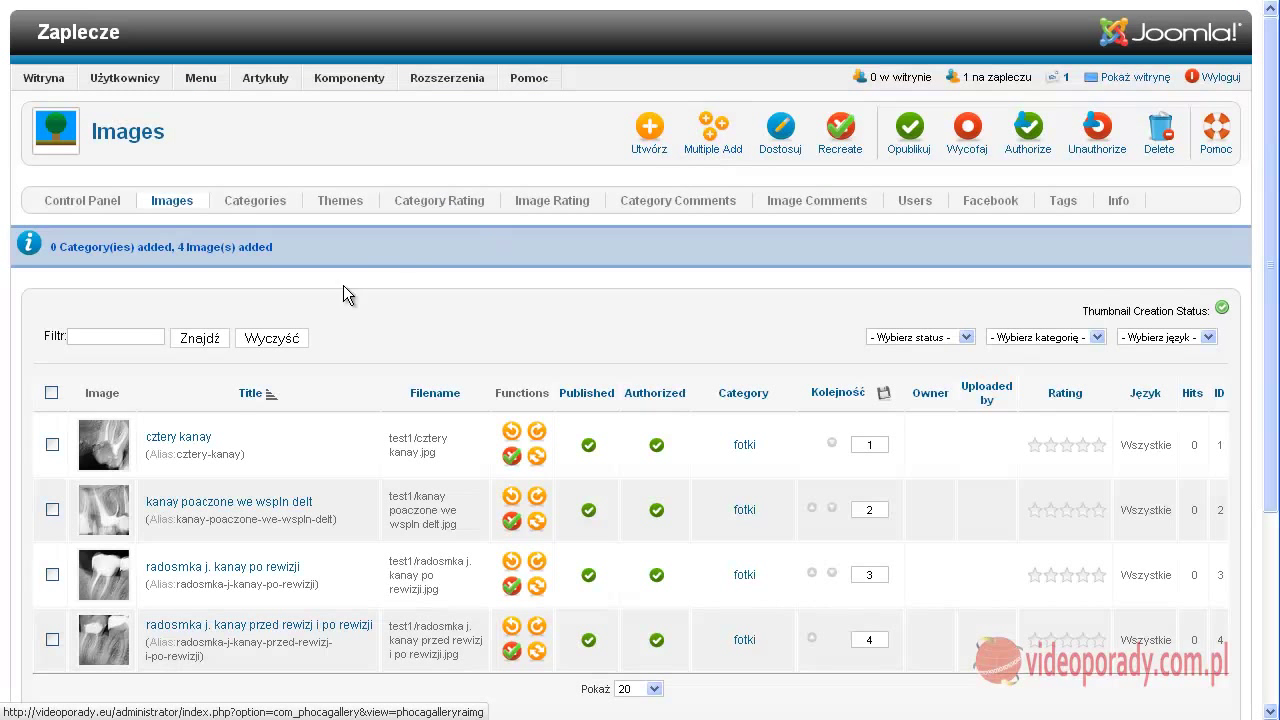
pyautogui.scroll(-5, 63, 470)
pyautogui.scroll(5, 213, 357)
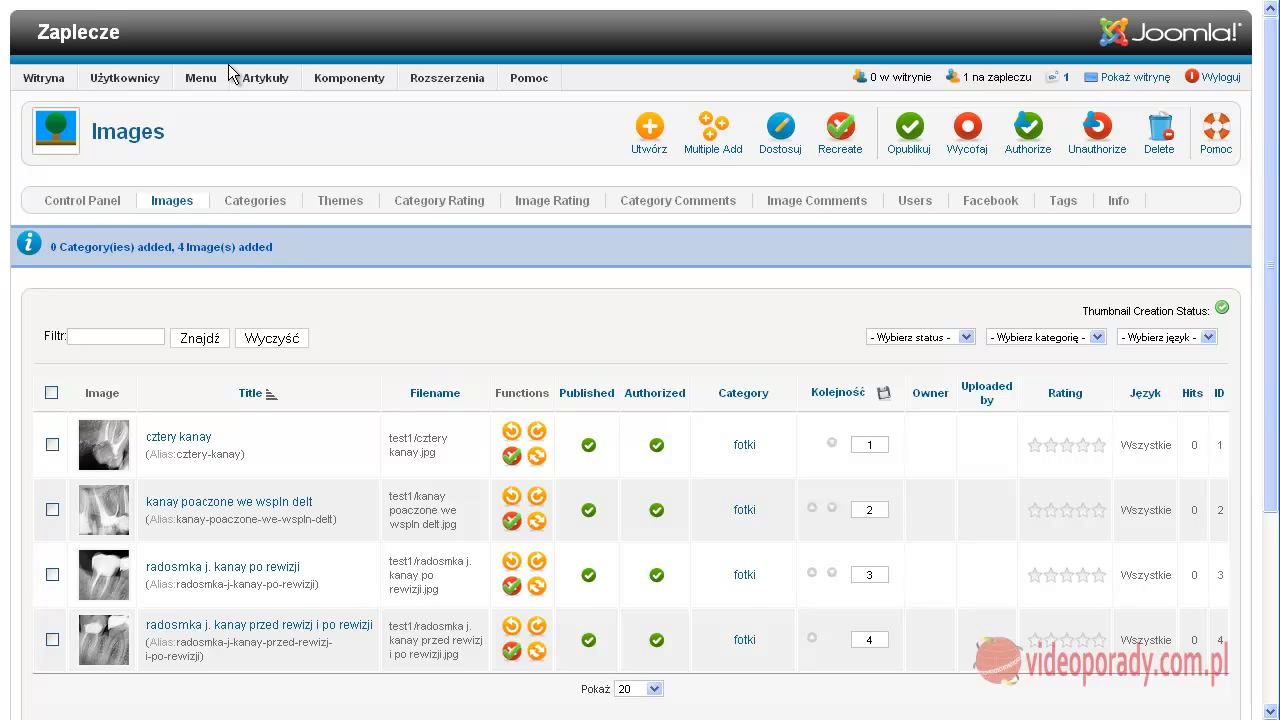
# Start a new Main Menu item of the Phoca Gallery type "List of Images (Category View)".
pyautogui.moveTo(205, 80)
pyautogui.moveTo(220, 138)
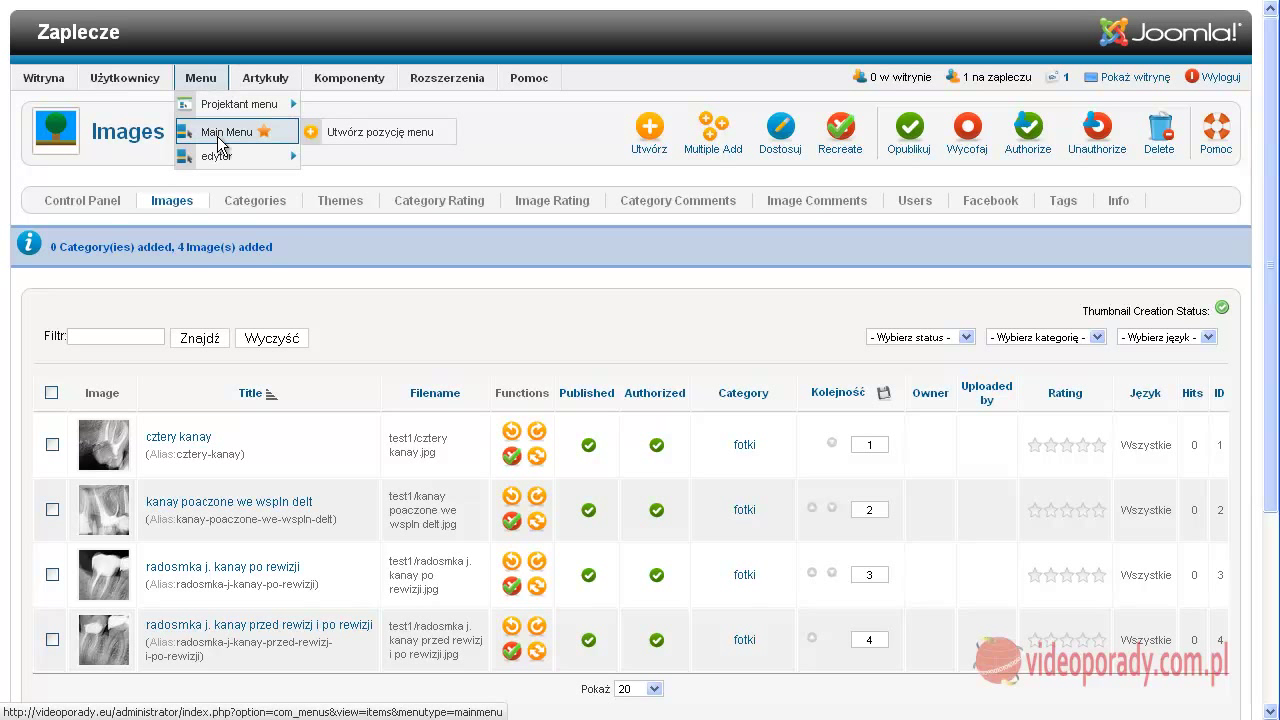
pyautogui.click(348, 138)
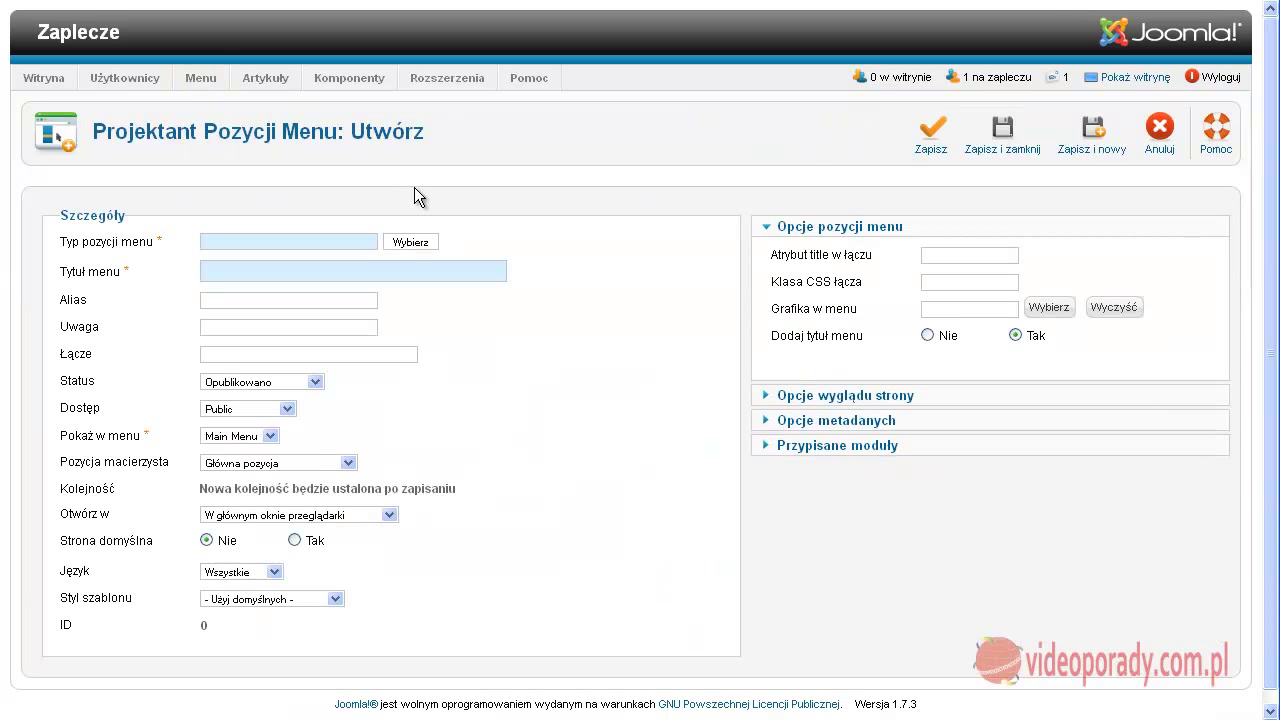
pyautogui.click(411, 244)
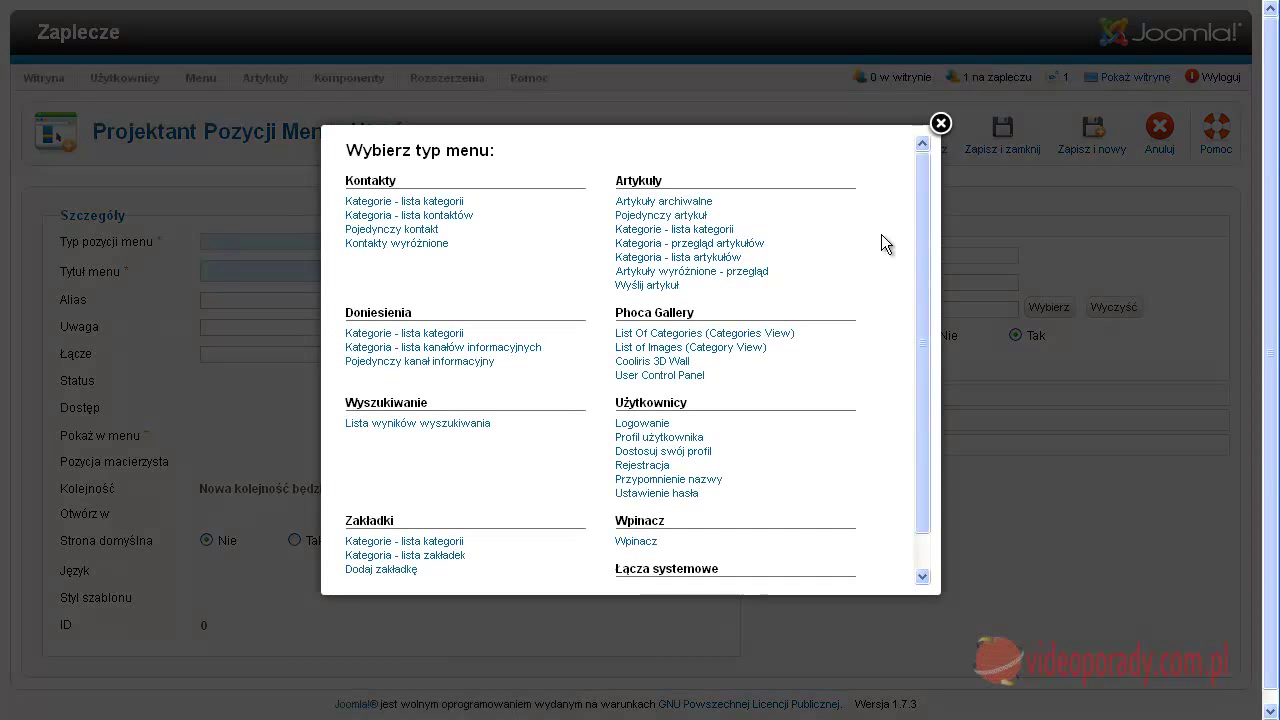
pyautogui.moveTo(921, 210); pyautogui.dragTo(940, 294)
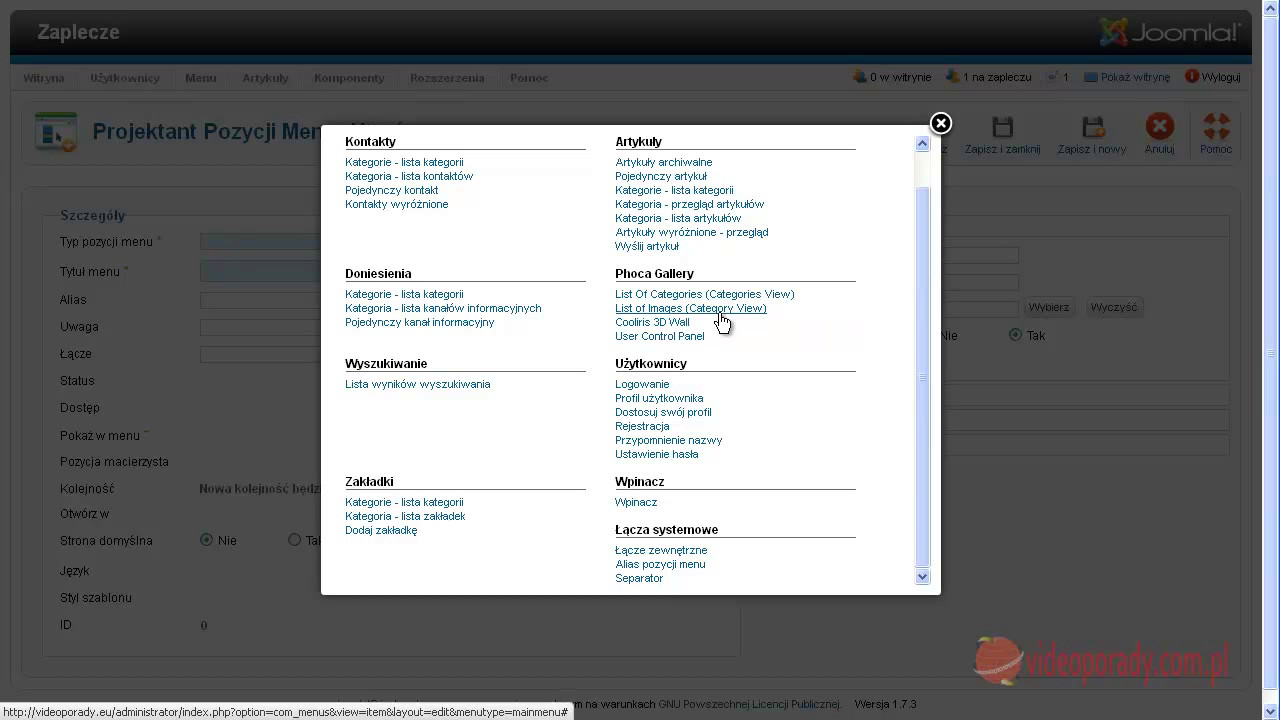
pyautogui.click(726, 318)
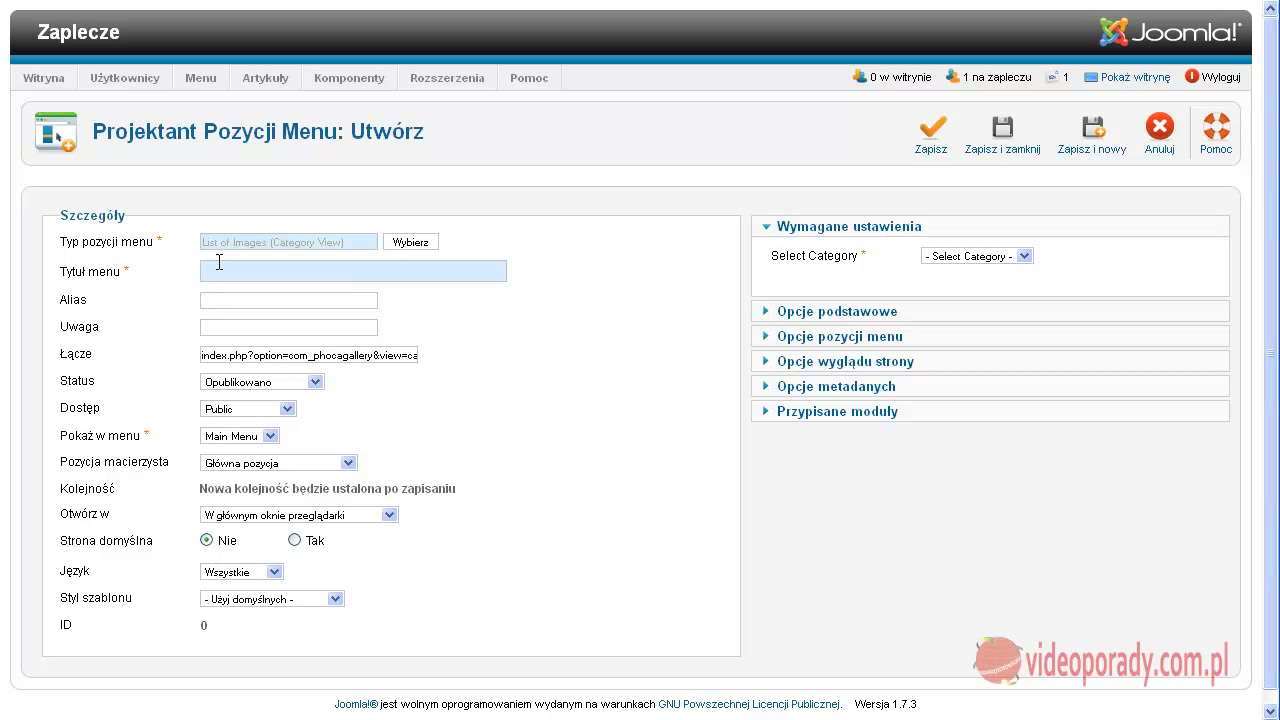
# Title the menu item "Testowe" and set its required category to fotki.
pyautogui.write('Testowe')
pyautogui.click(983, 256)
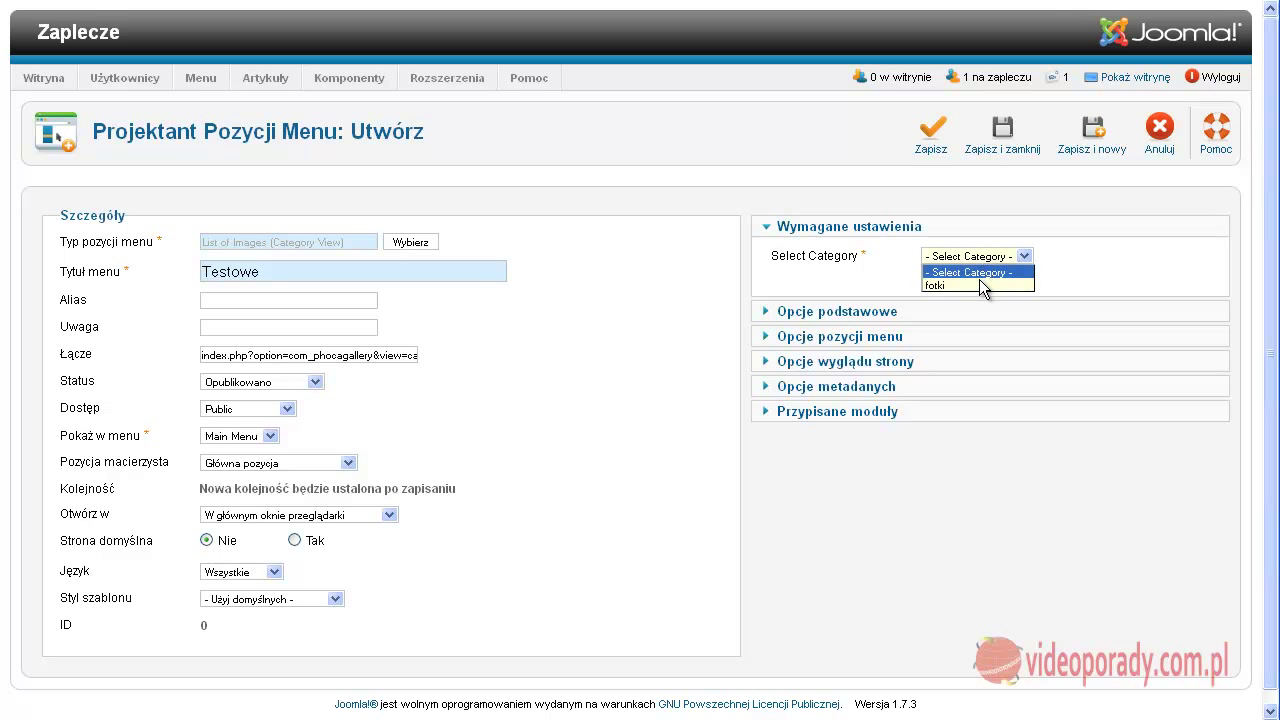
pyautogui.click(979, 285)
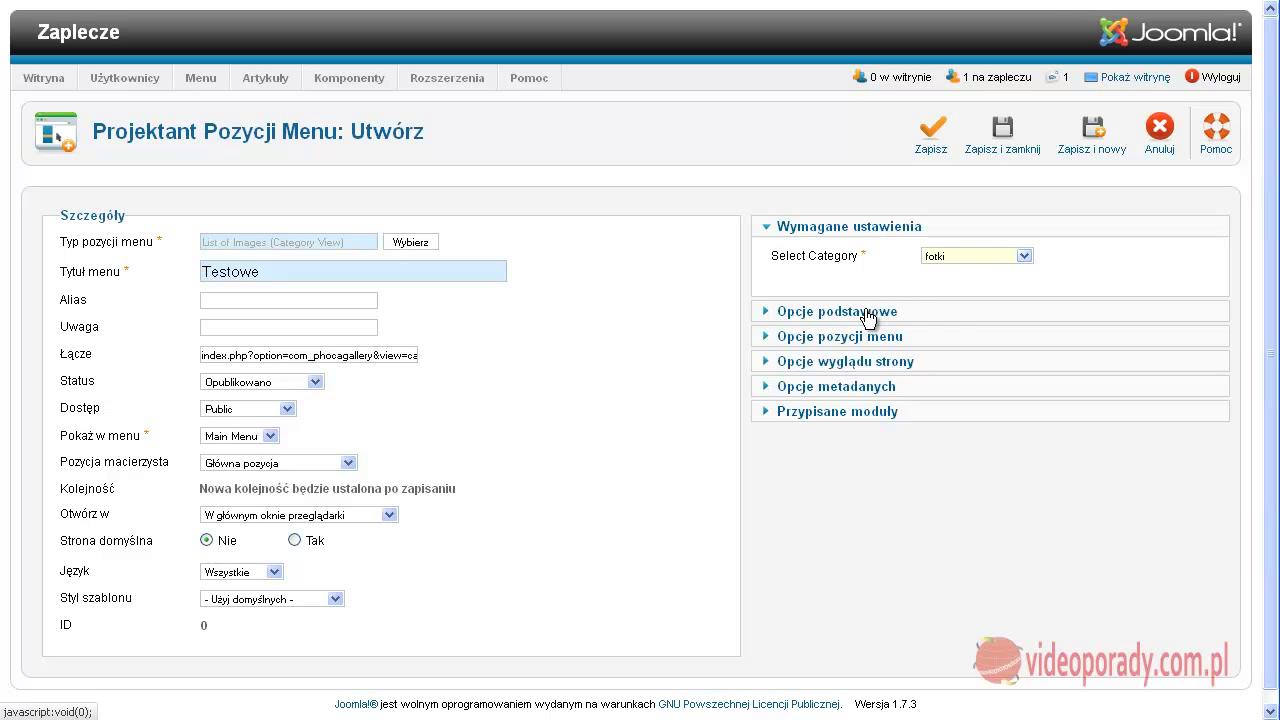
# Review the basic, menu item and page display options, then save and close the Testowe menu item.
pyautogui.click(866, 318)
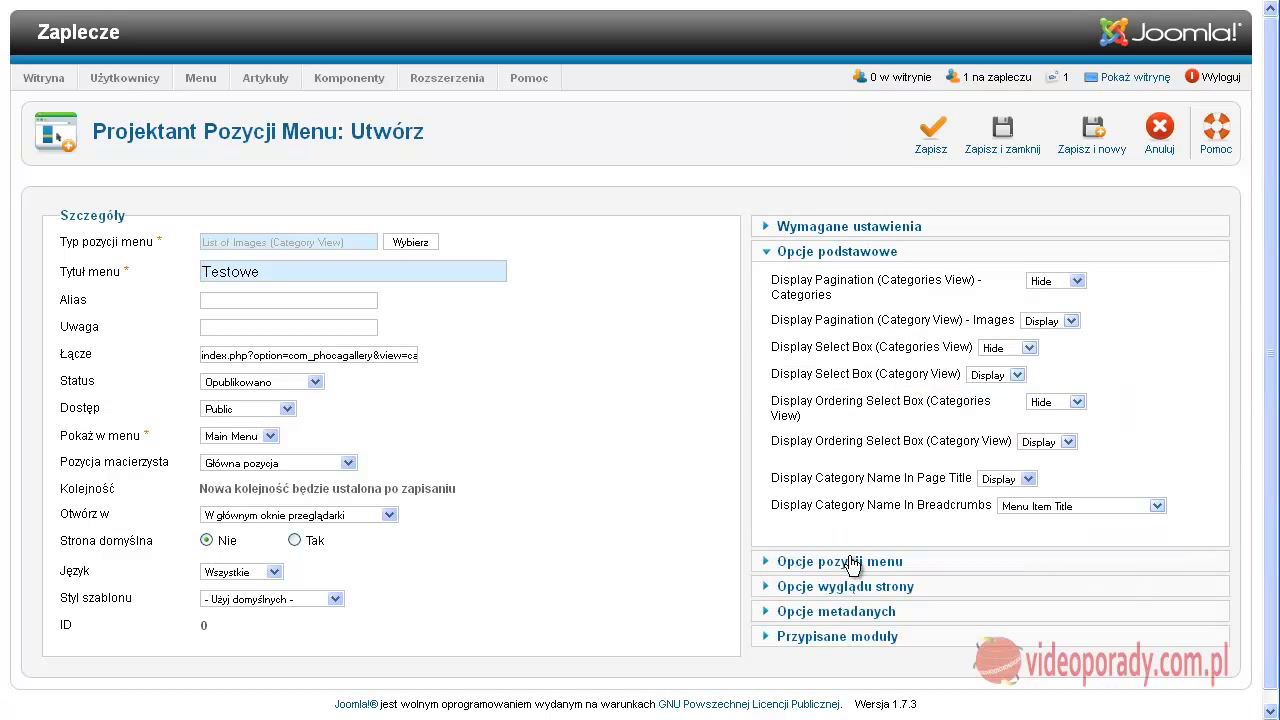
pyautogui.click(855, 564)
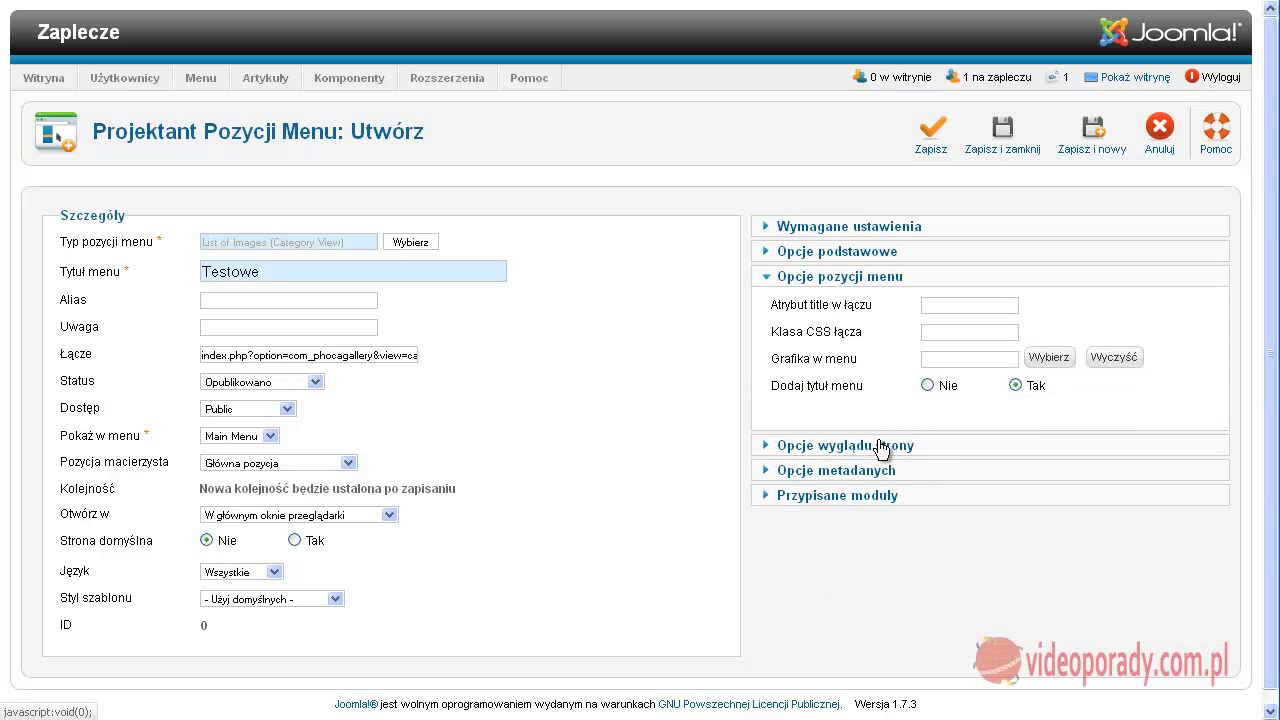
pyautogui.click(880, 446)
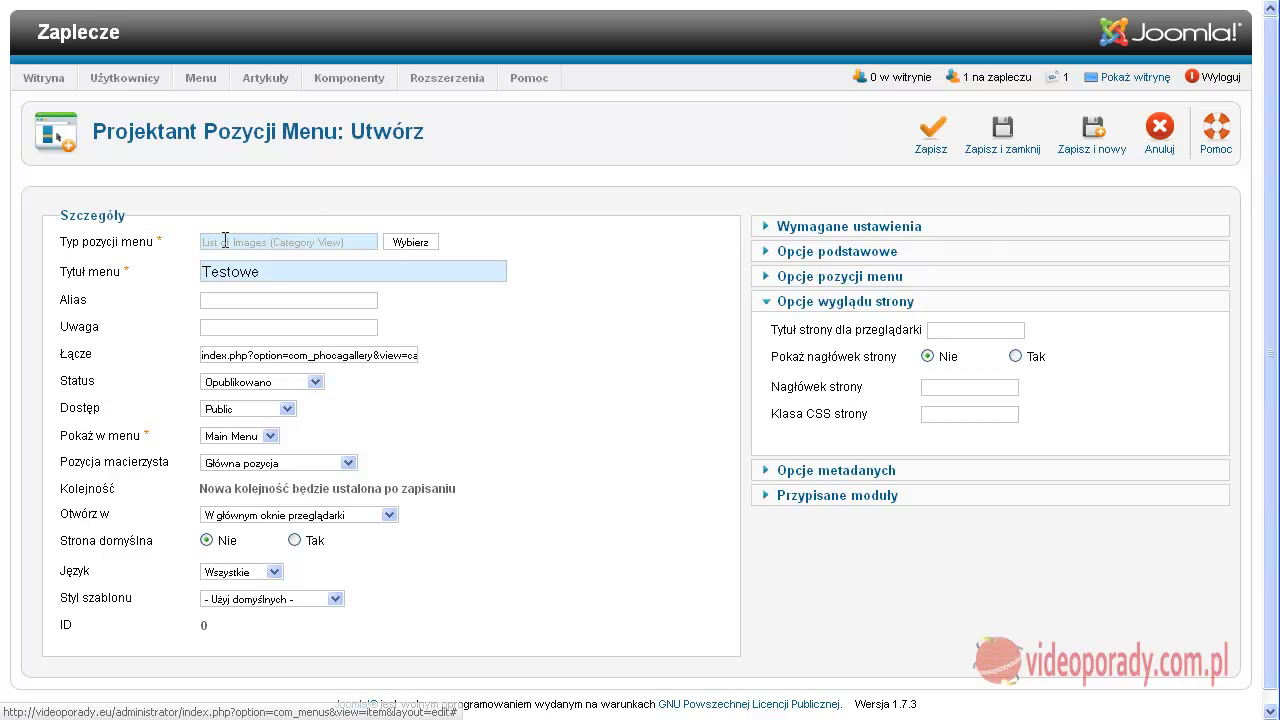
pyautogui.moveTo(186, 276)
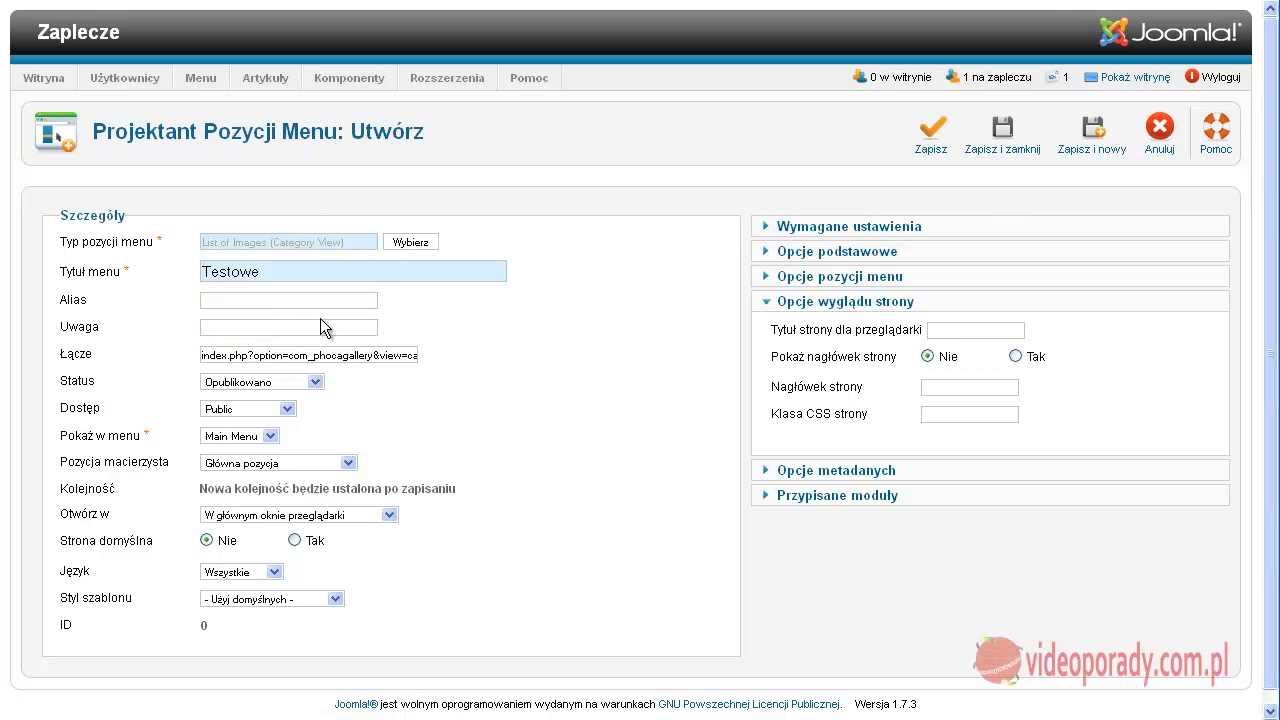
pyautogui.click(1003, 129)
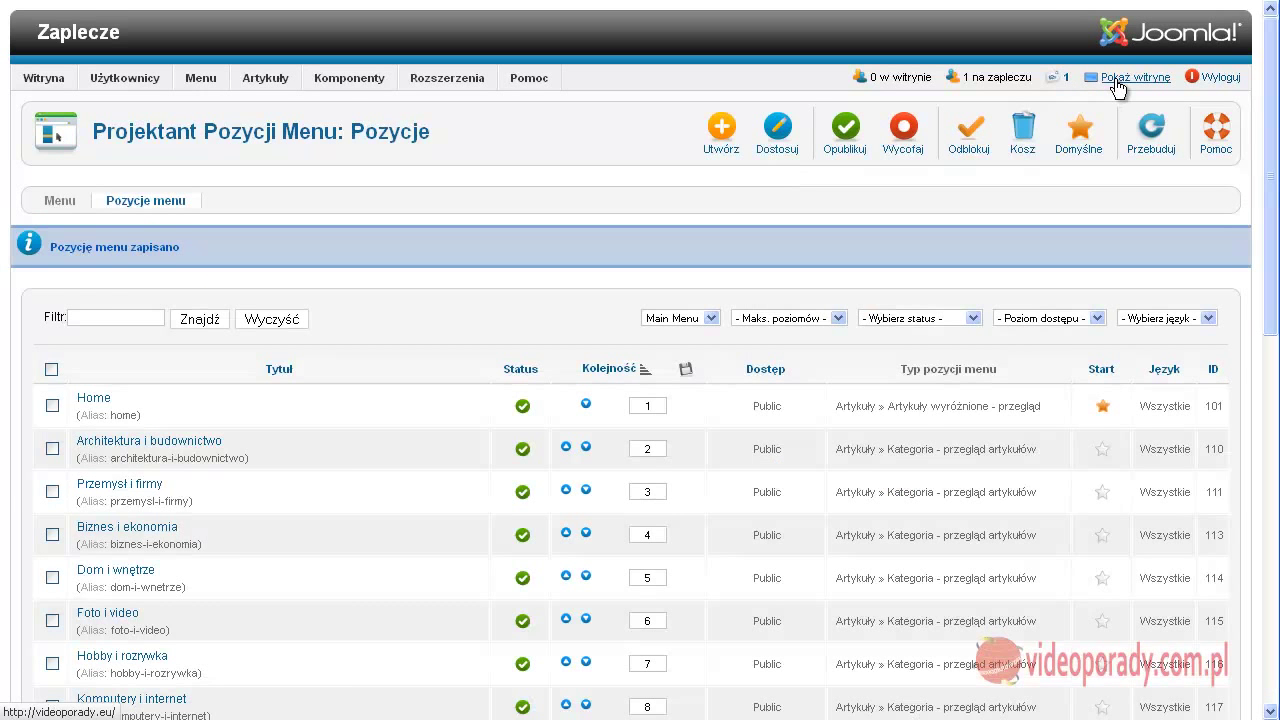
# View the public site and open the Testowe item from the Main Menu to see its image gallery.
pyautogui.click(1115, 80)
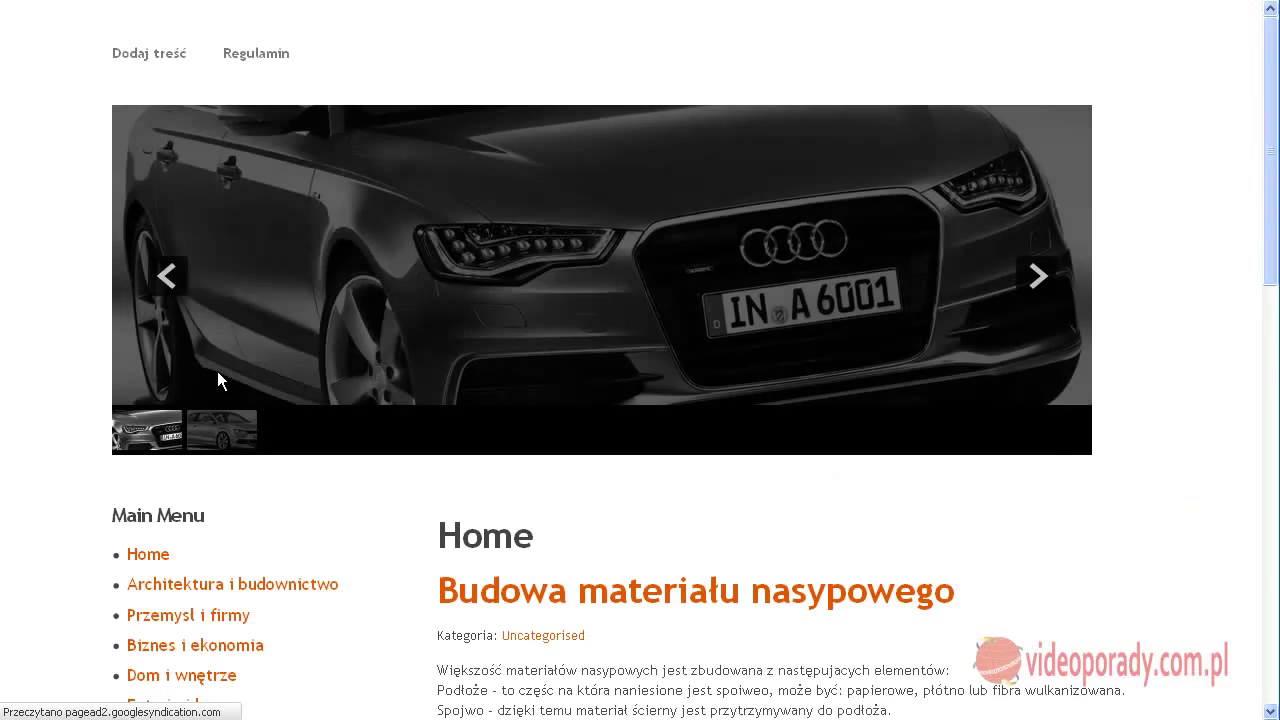
pyautogui.scroll(-10, 218, 378)
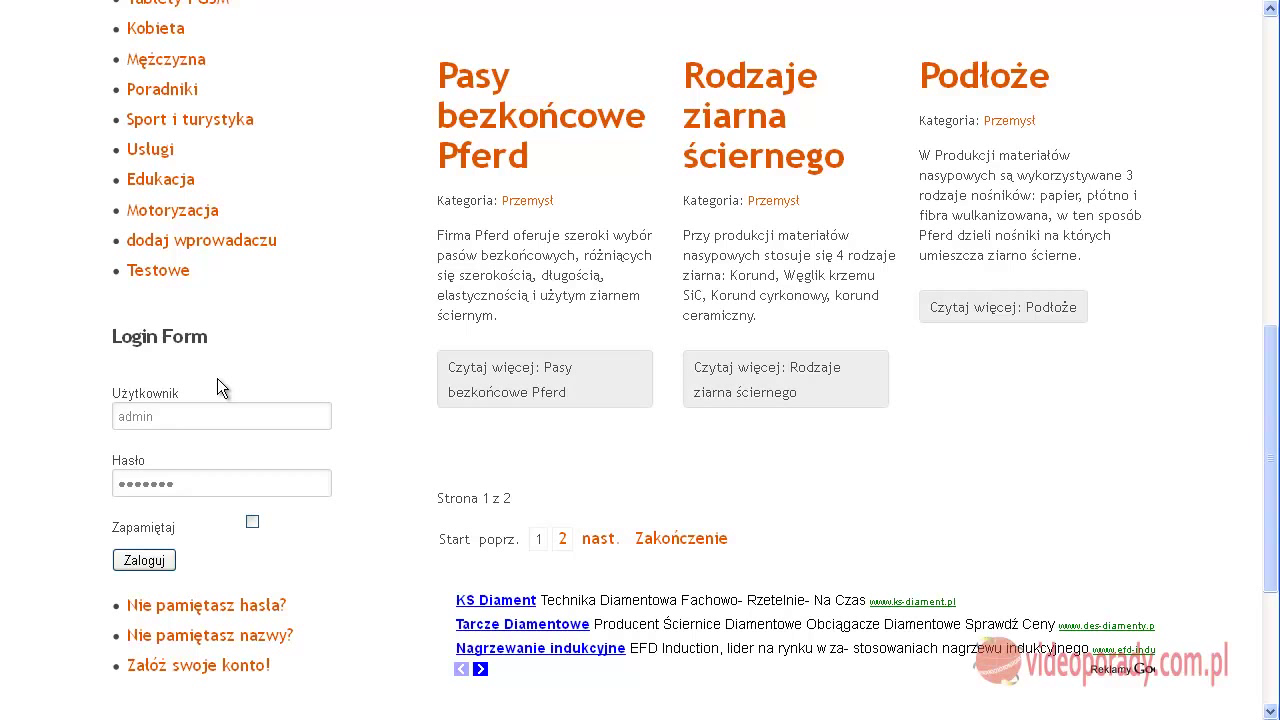
pyautogui.click(156, 272)
pyautogui.scroll(-3, 480, 382)
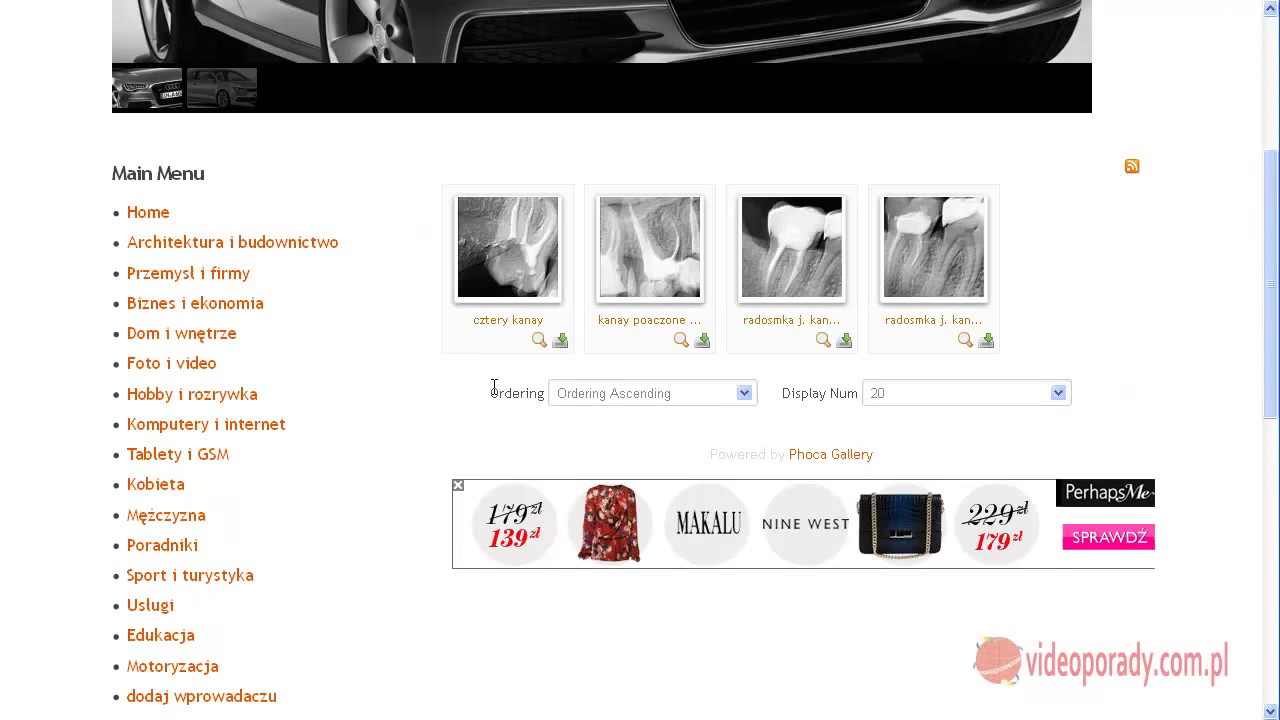
# Preview the first two gallery images enlarged, run the slideshow from the second one, and close the viewer.
pyautogui.click(507, 276)
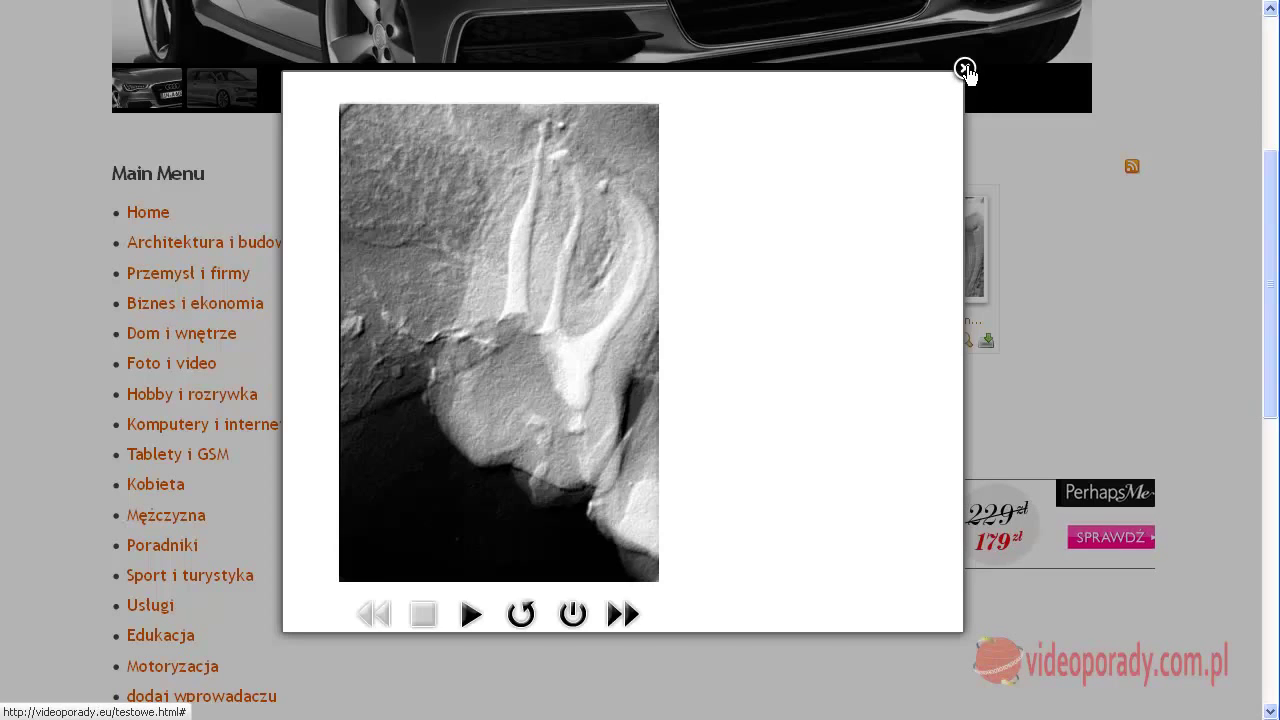
pyautogui.click(965, 68)
pyautogui.click(677, 265)
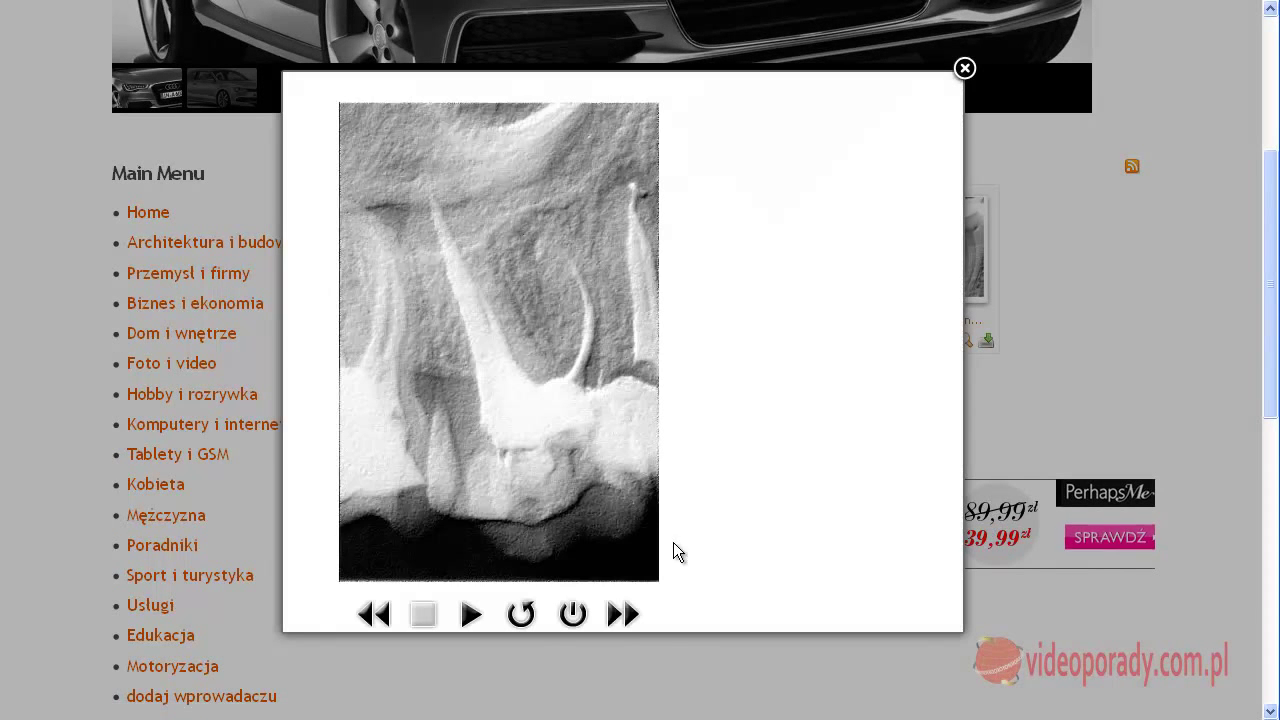
pyautogui.click(474, 618)
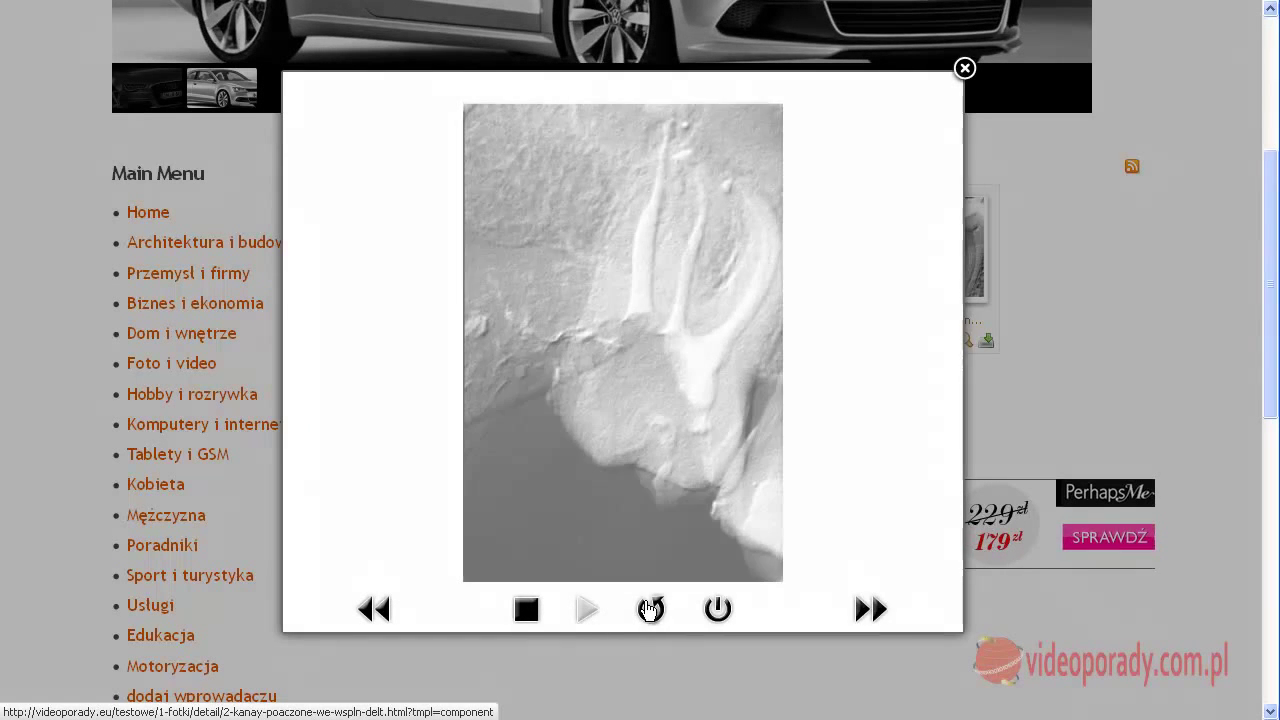
pyautogui.click(738, 610)
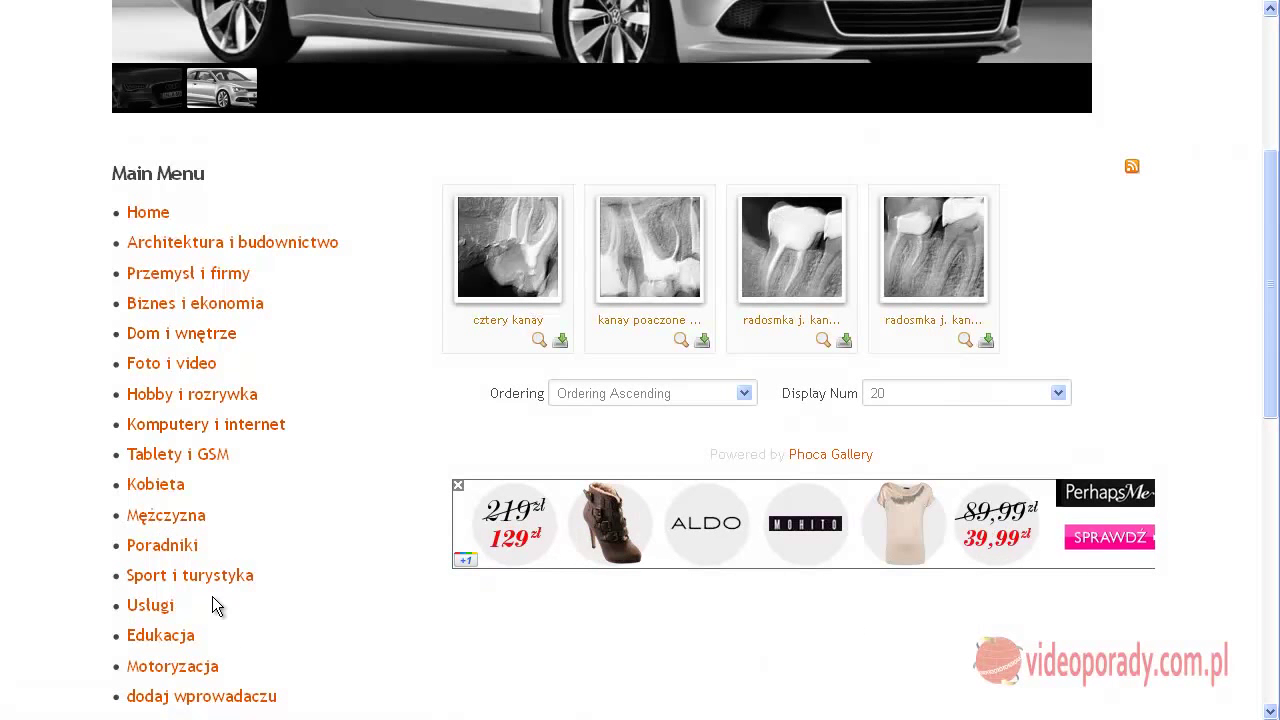
# Examine the menu items in the back end and the Main Menu, login form and header links on the site's Testowe page.
pyautogui.click(210, 700)
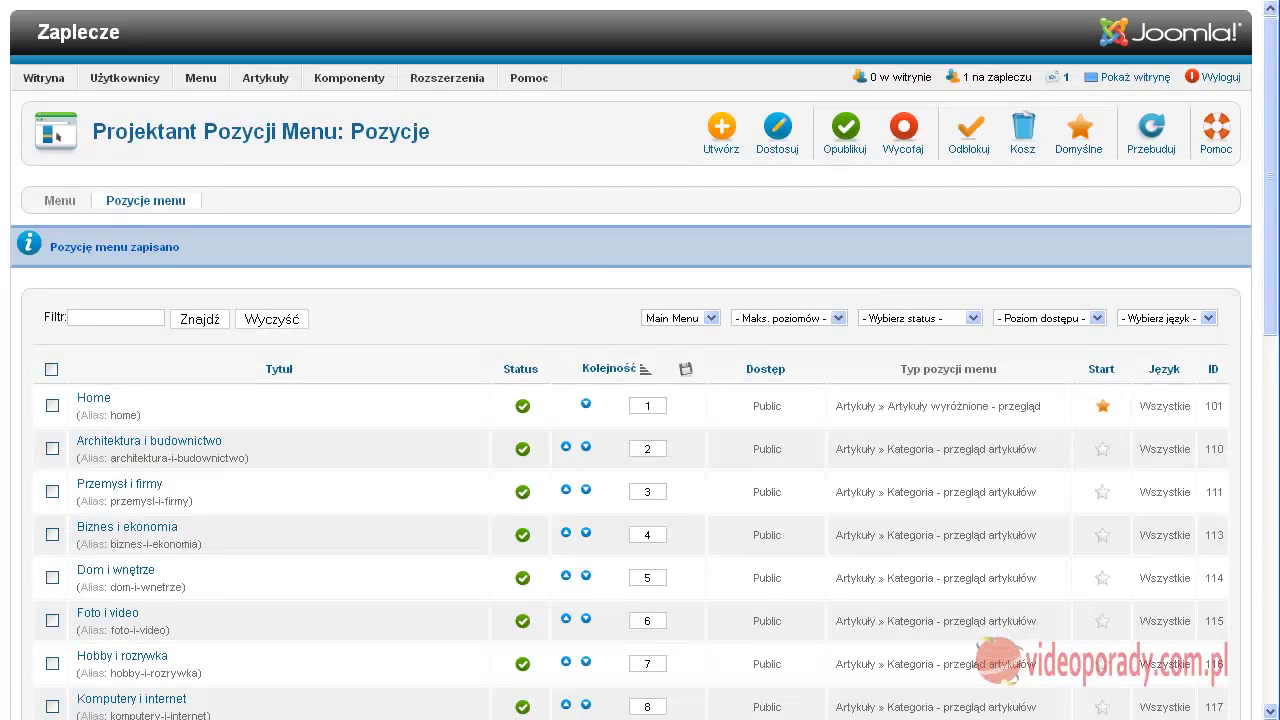
pyautogui.scroll(-5, 143, 397)
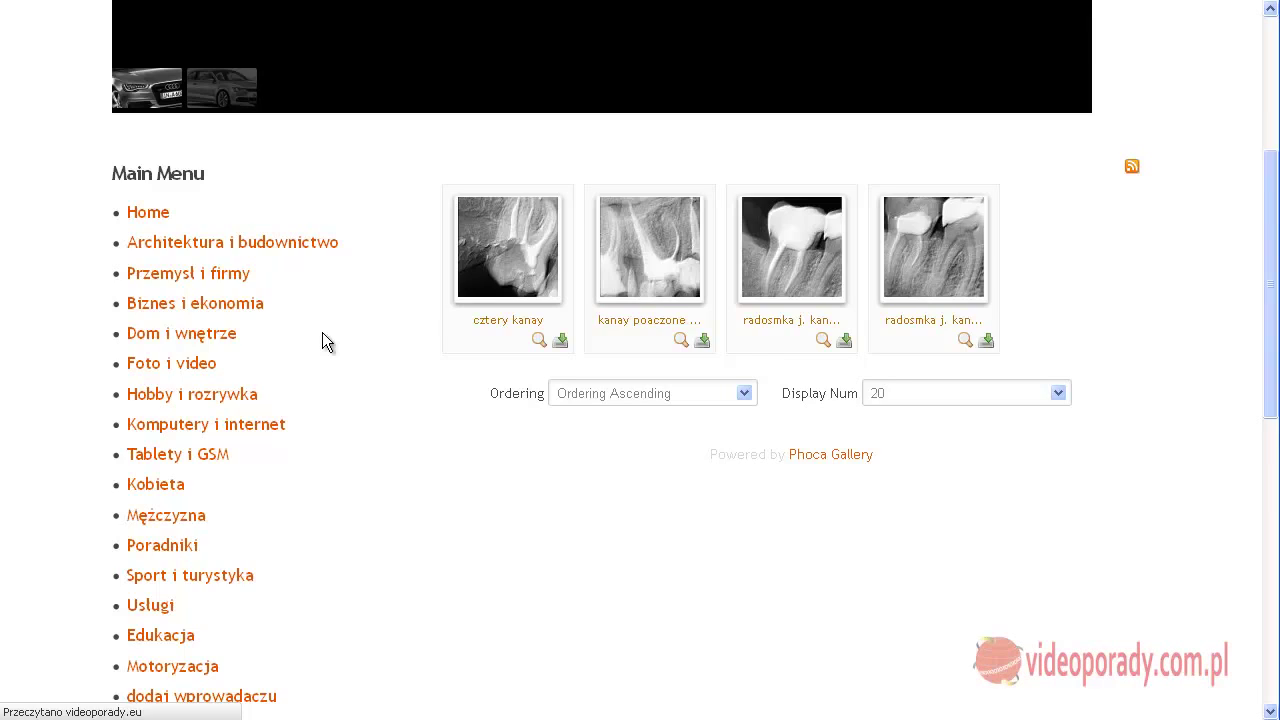
pyautogui.scroll(-3, 149, 443)
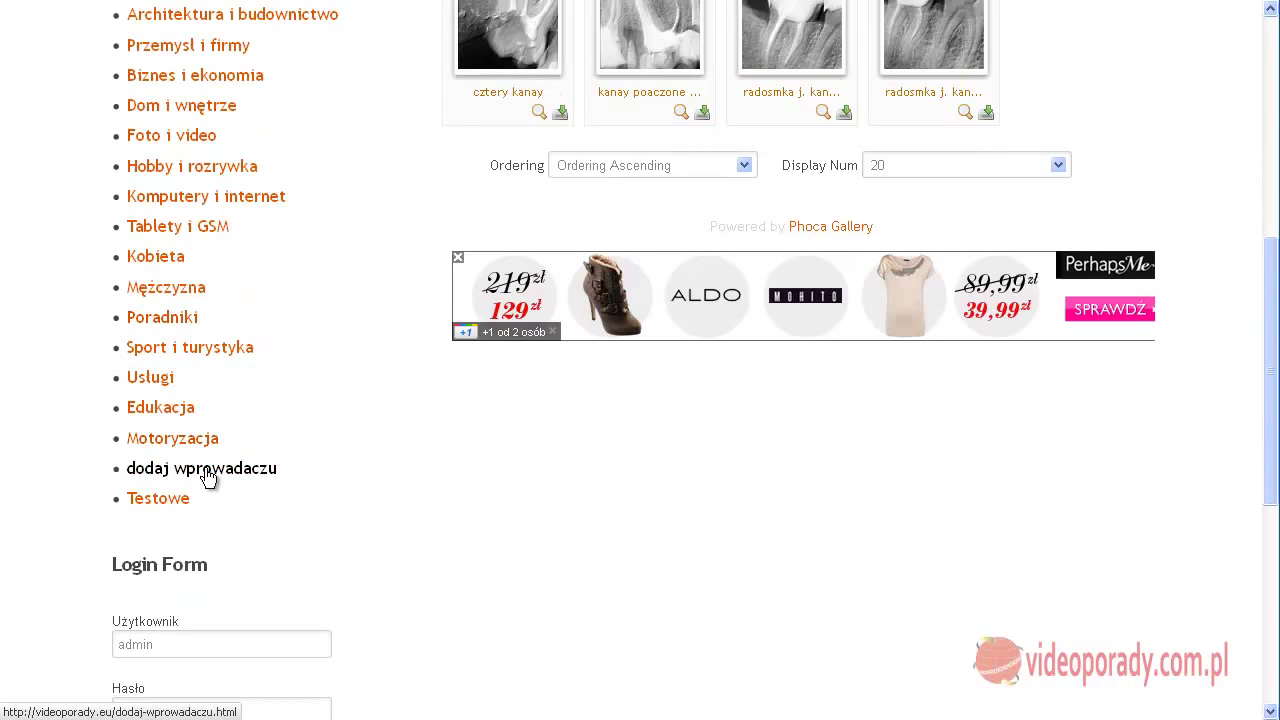
pyautogui.scroll(3, 207, 478)
pyautogui.scroll(5, 205, 470)
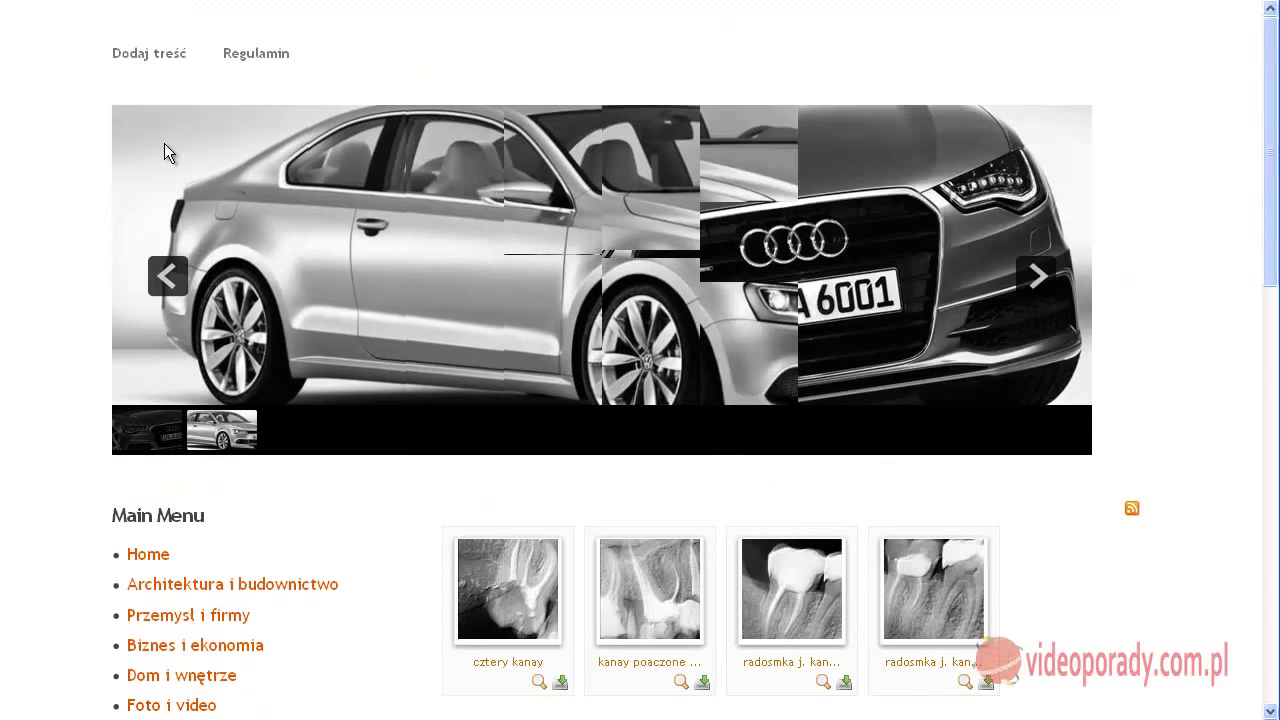
pyautogui.scroll(-6, 185, 302)
pyautogui.scroll(-3, 185, 302)
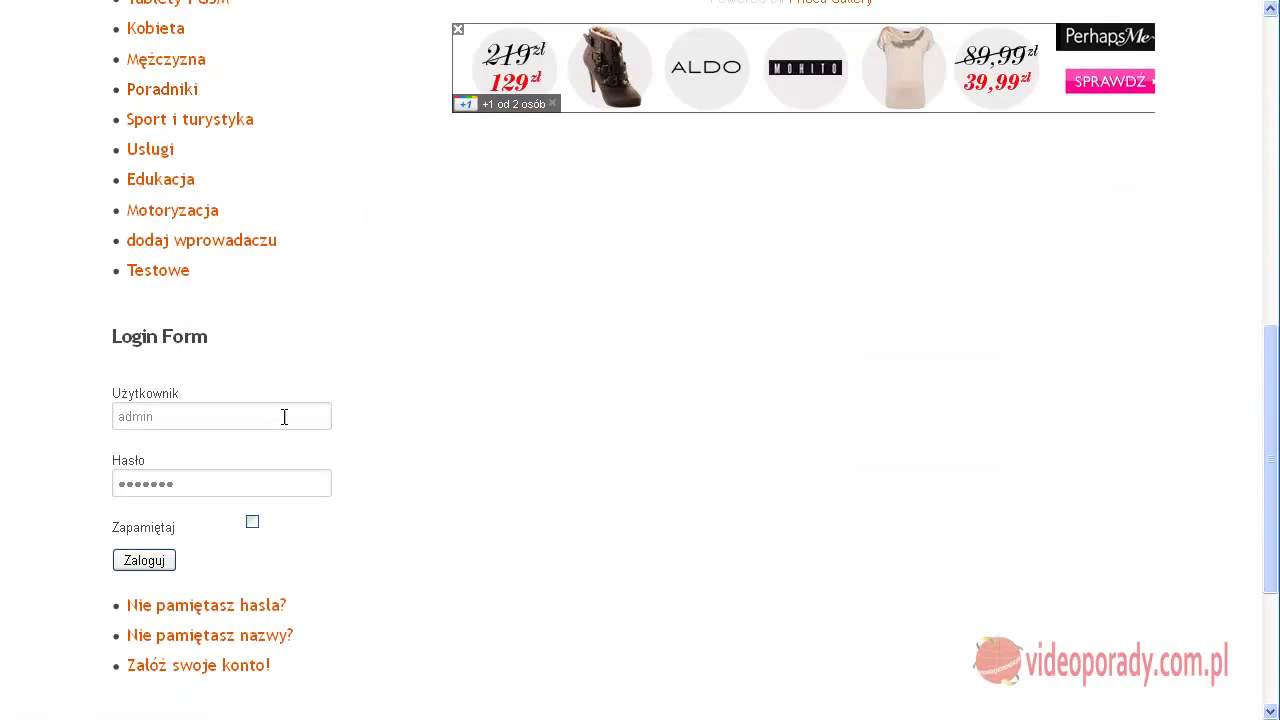
pyautogui.scroll(-2, 300, 437)
pyautogui.scroll(5, 317, 451)
pyautogui.scroll(5, 271, 404)
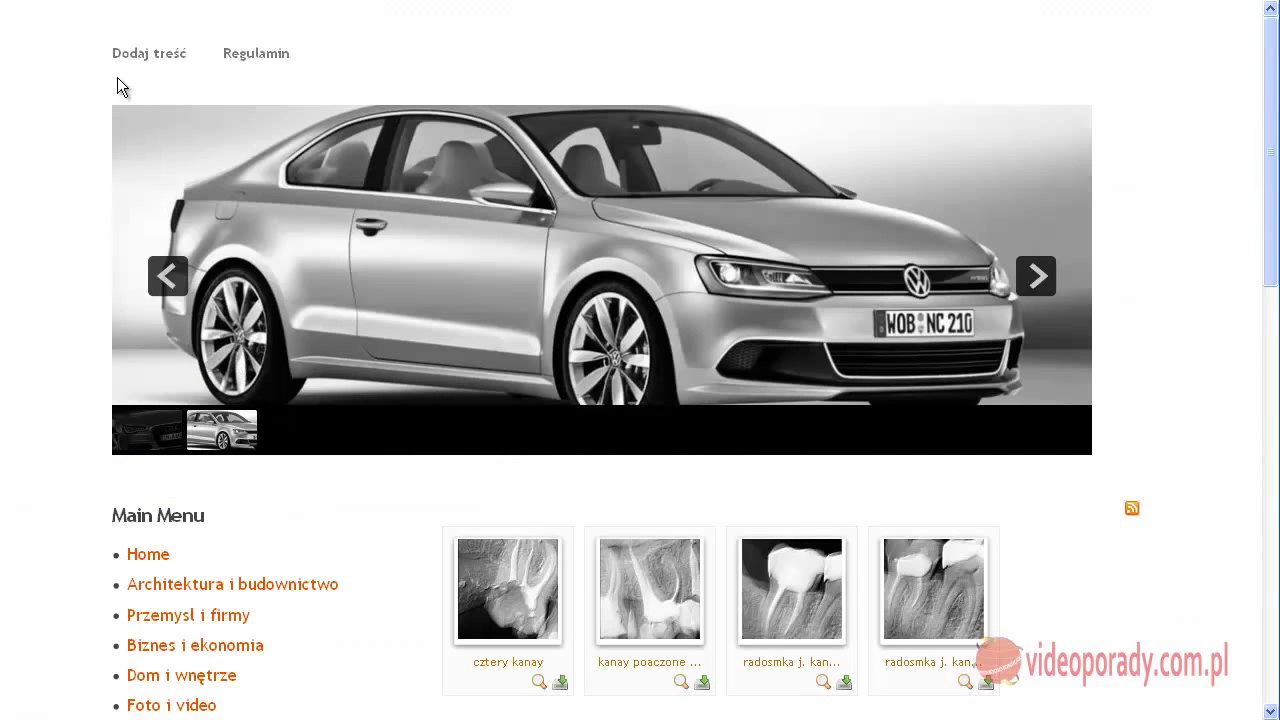
# Try to open the site's Dodaj treść page, then return to the Testowe gallery page.
pyautogui.click(143, 58)
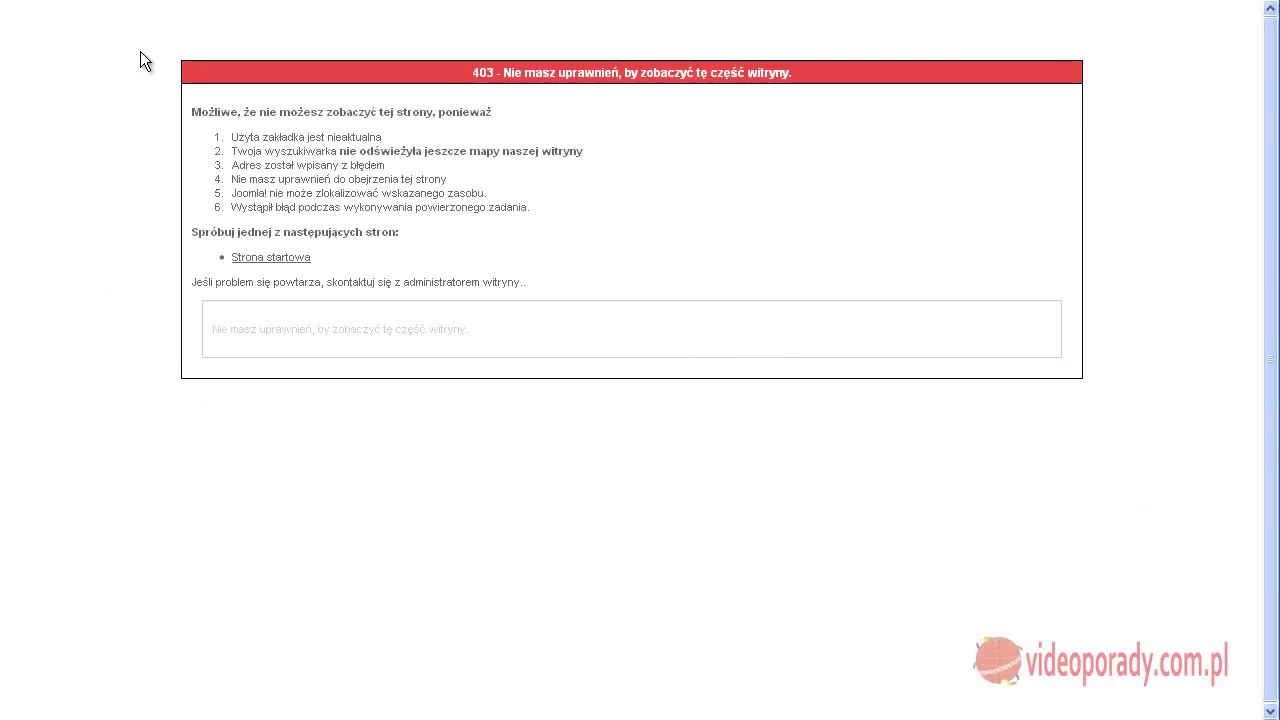
pyautogui.hotkey('alt', 'Left')
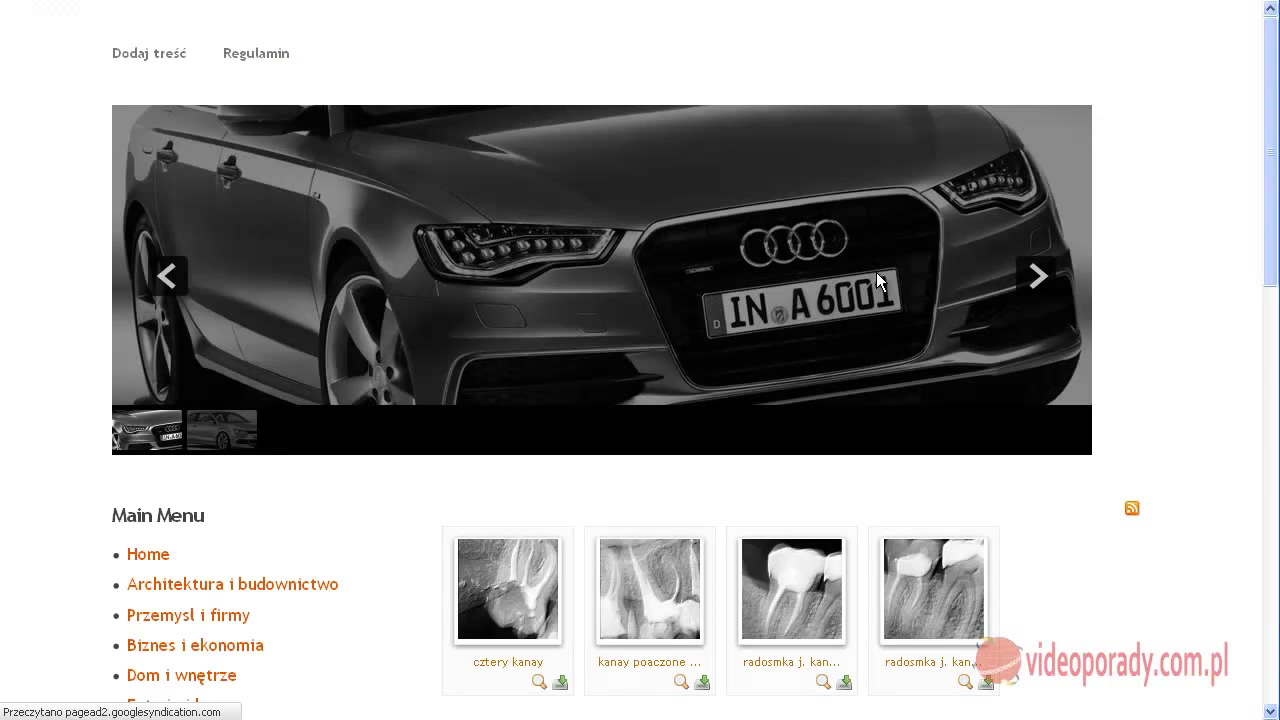
pyautogui.scroll(-3, 806, 371)
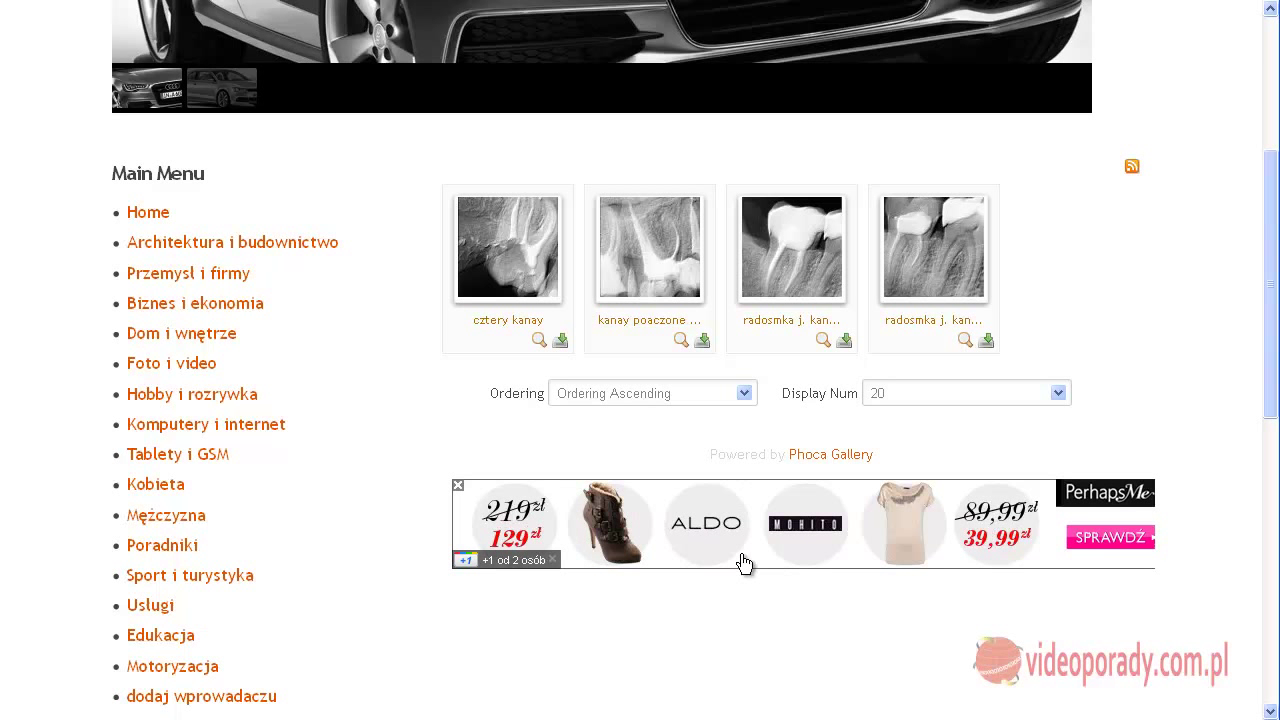
pyautogui.scroll(3, 443, 297)
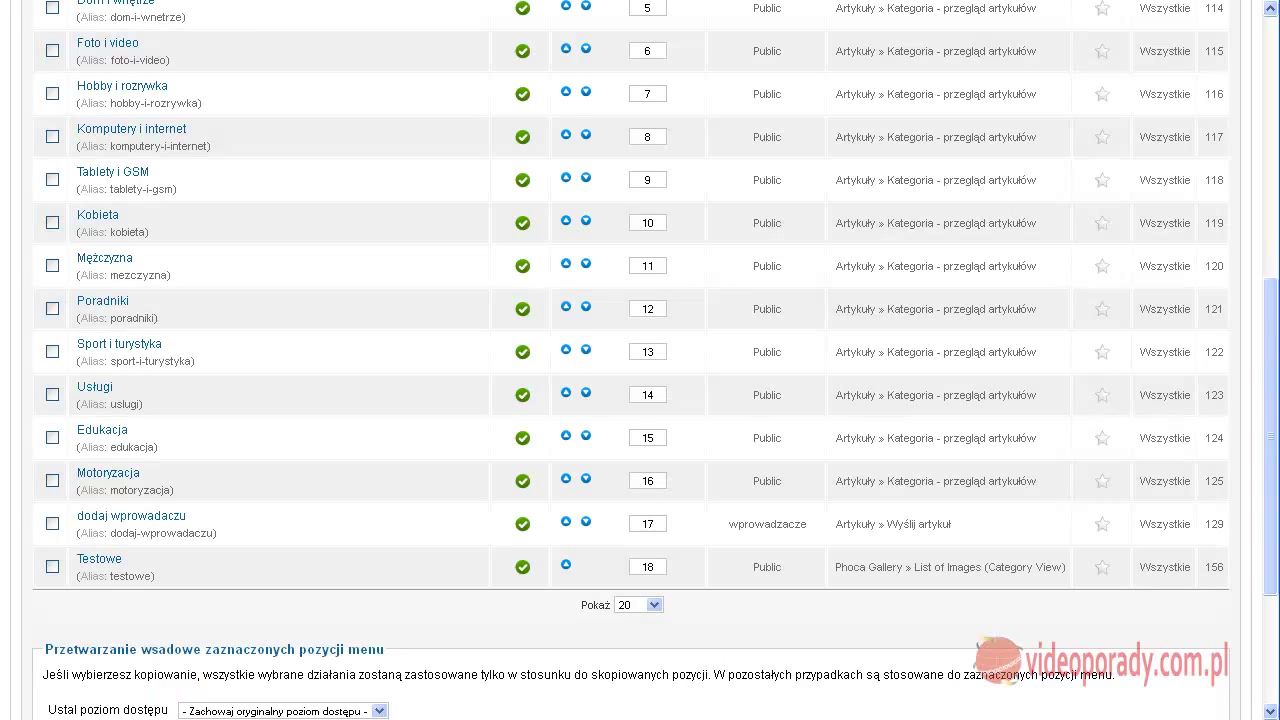